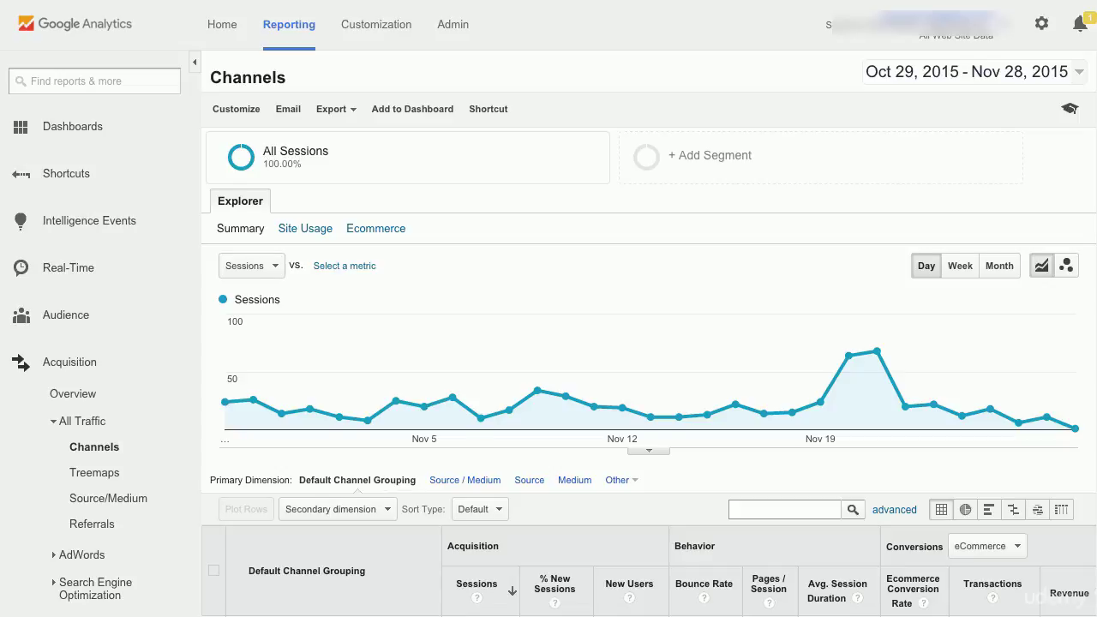
# Extend the Channels report's date range by setting its start date to 11/28/14, keeping Nov 28, 2015 as the end date
pyautogui.scroll(-4, 478, 349)
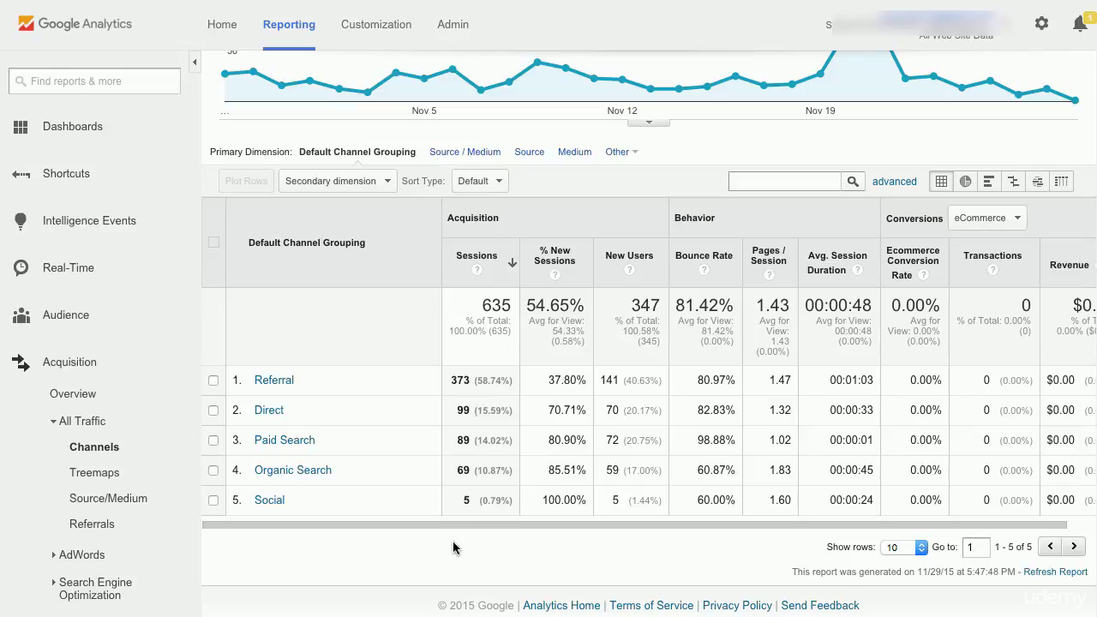
pyautogui.scroll(4, 452, 540)
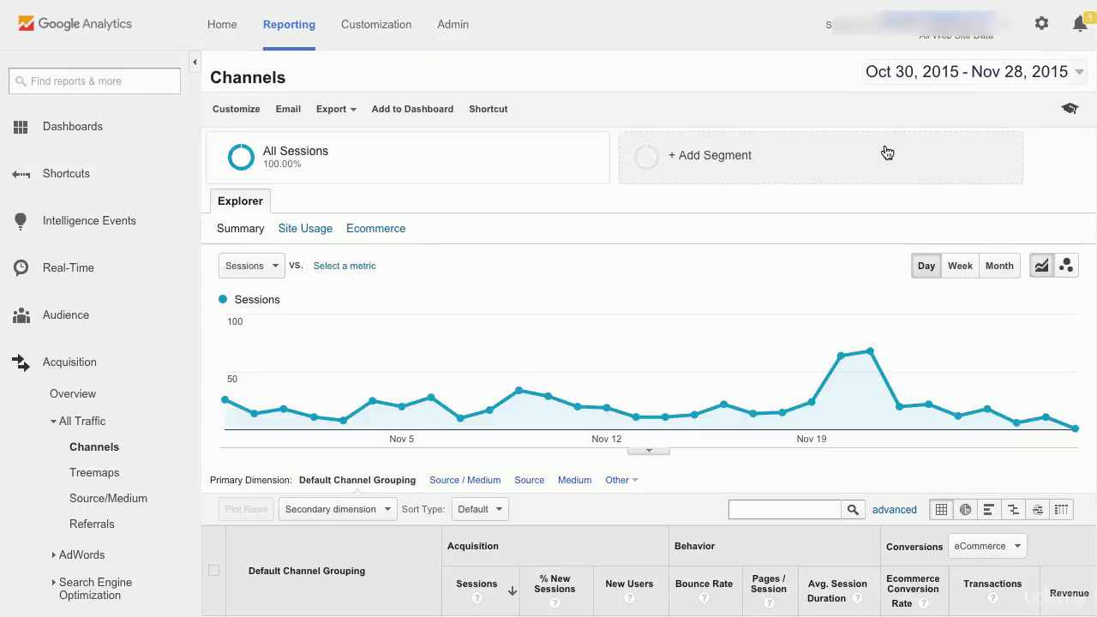
pyautogui.click(917, 77)
pyautogui.click(930, 125)
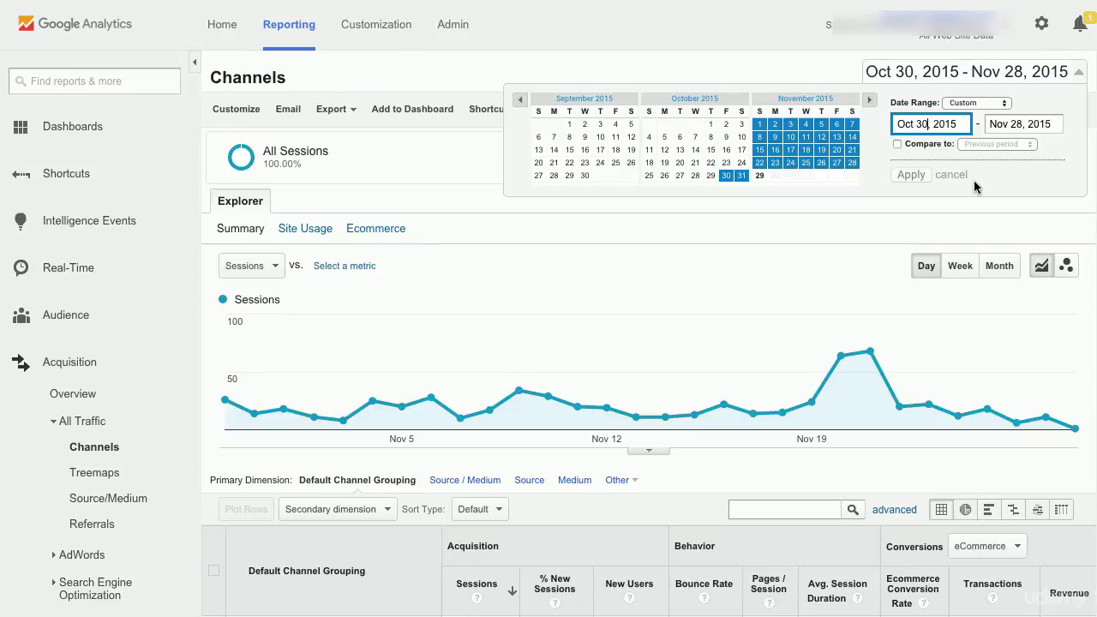
pyautogui.hotkey('ctrl', 'shift', 'Left')
pyautogui.hotkey('ctrl', 'shift', 'Left')
pyautogui.hotkey('ctrl', 'shift', 'Left')
pyautogui.write('11/28/14')
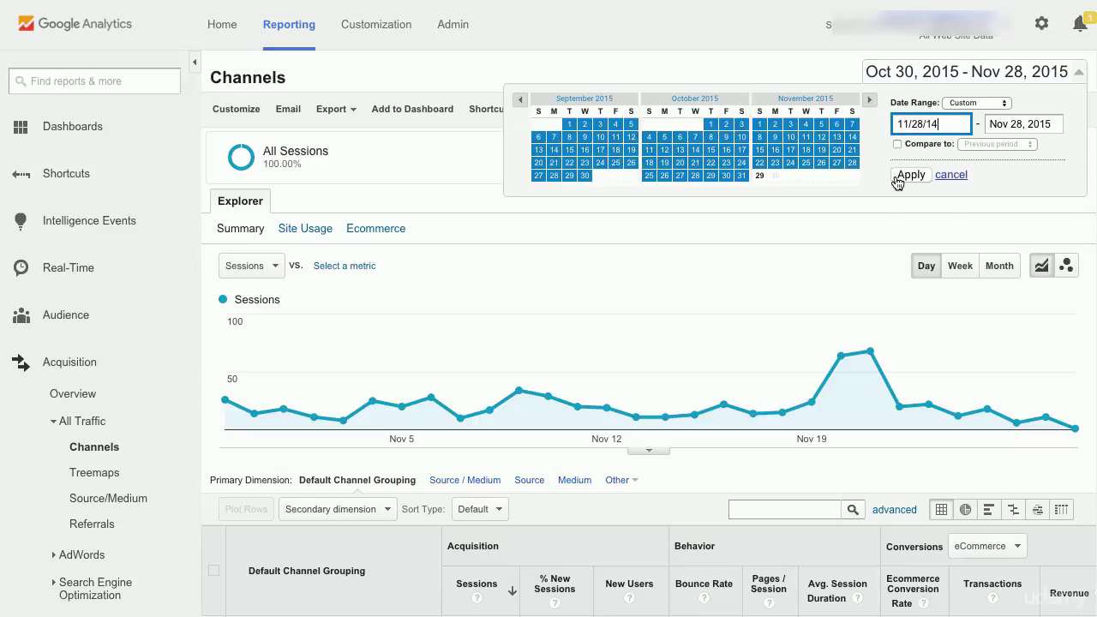
pyautogui.click(895, 177)
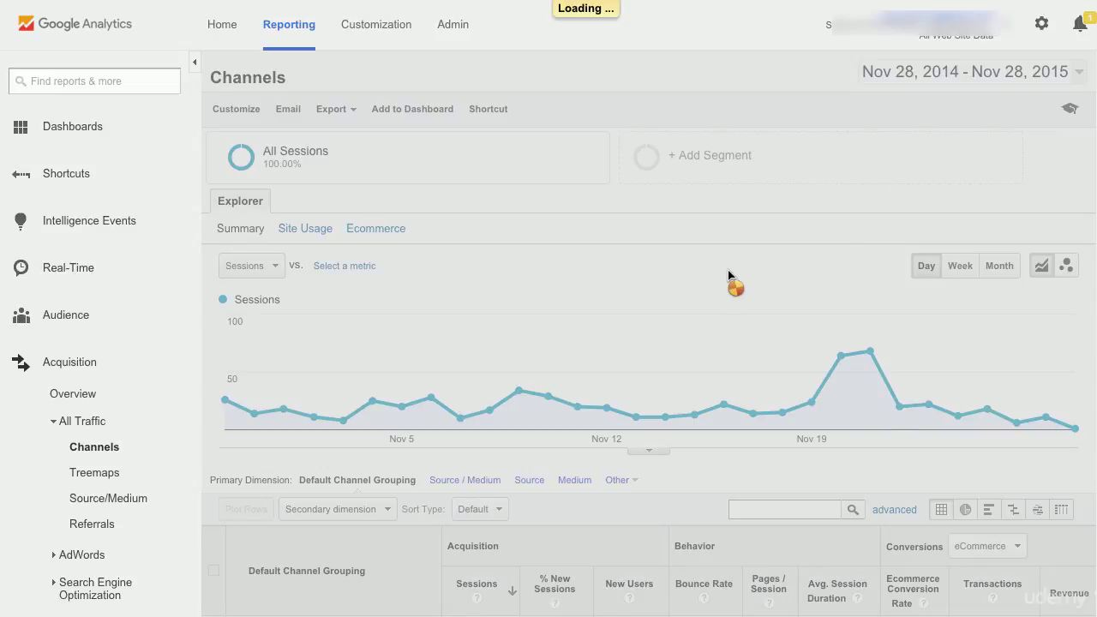
# Review the channel table for the year, and set the report's date range to Last 30 days
pyautogui.scroll(-4, 727, 270)
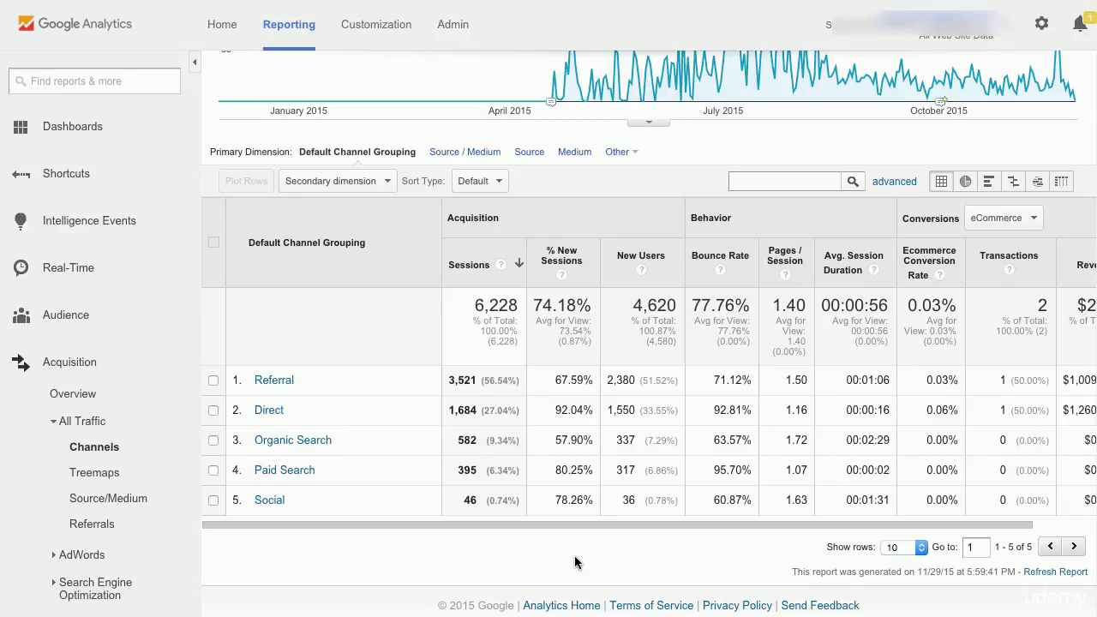
pyautogui.scroll(4, 576, 557)
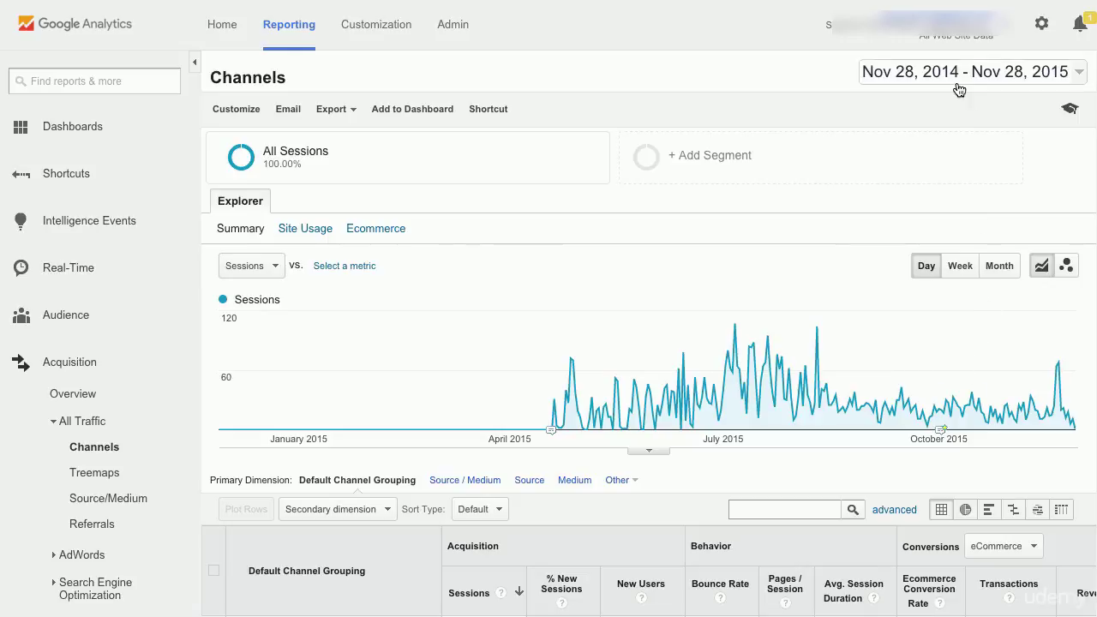
pyautogui.click(959, 81)
pyautogui.click(975, 105)
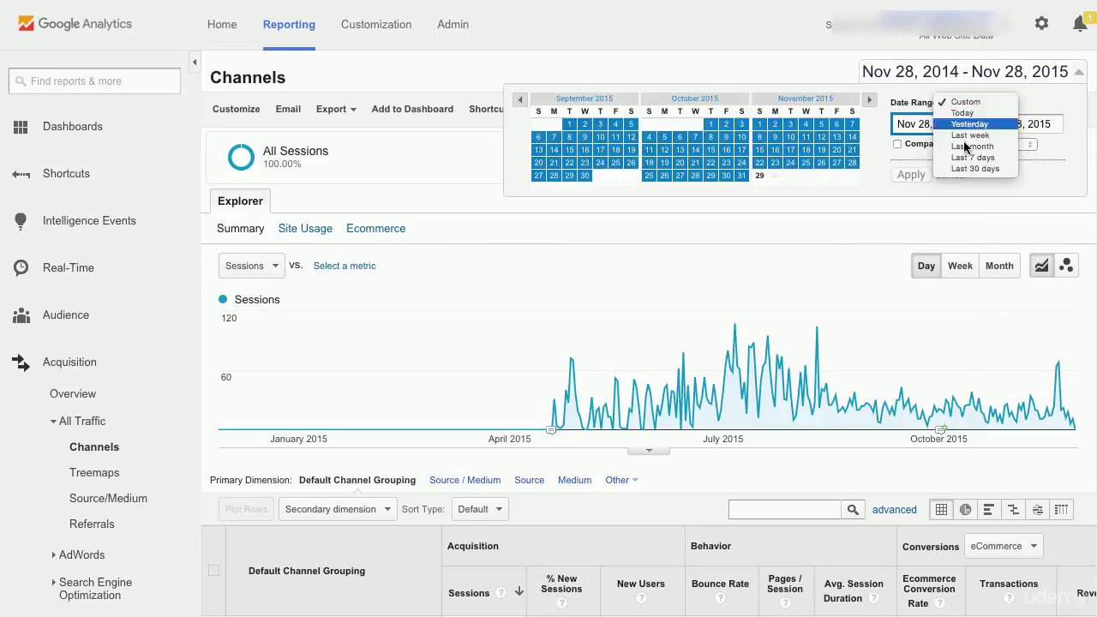
pyautogui.click(976, 168)
pyautogui.click(911, 174)
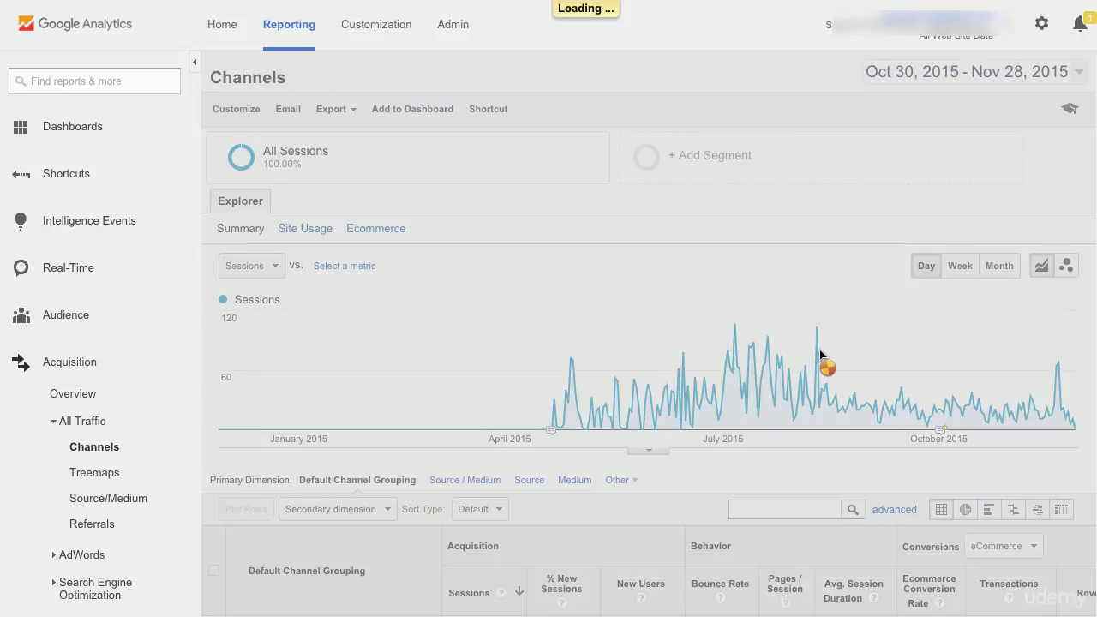
# Show the channels in the comparison view, comparing first Bounce Rate and finally Pages / Session against the site average
pyautogui.scroll(-4, 819, 350)
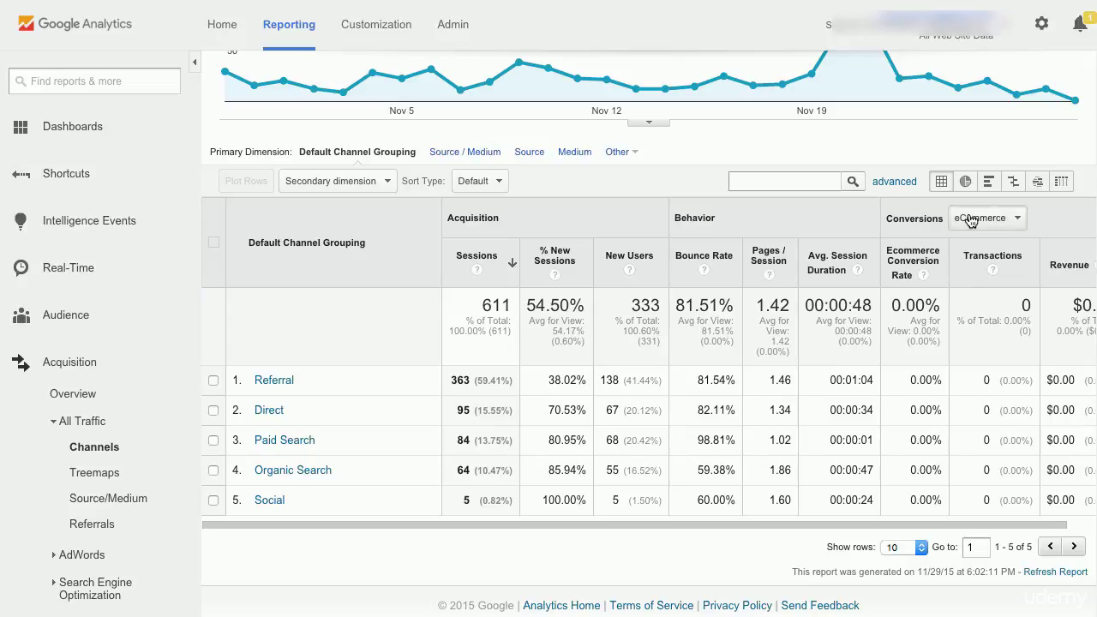
pyautogui.click(1013, 182)
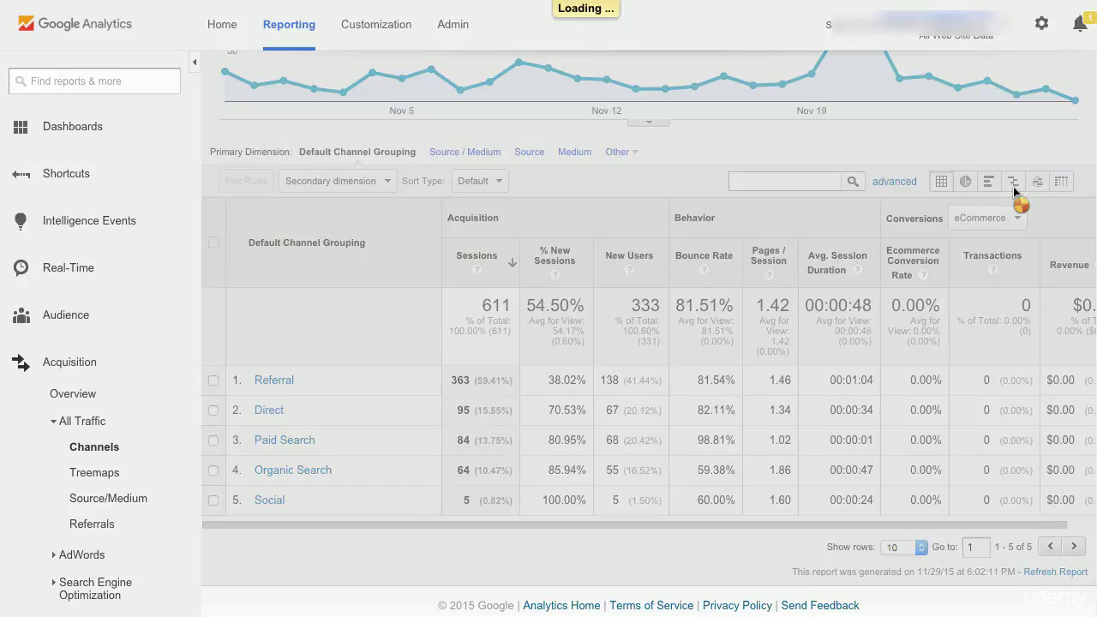
pyautogui.scroll(-2, 865, 352)
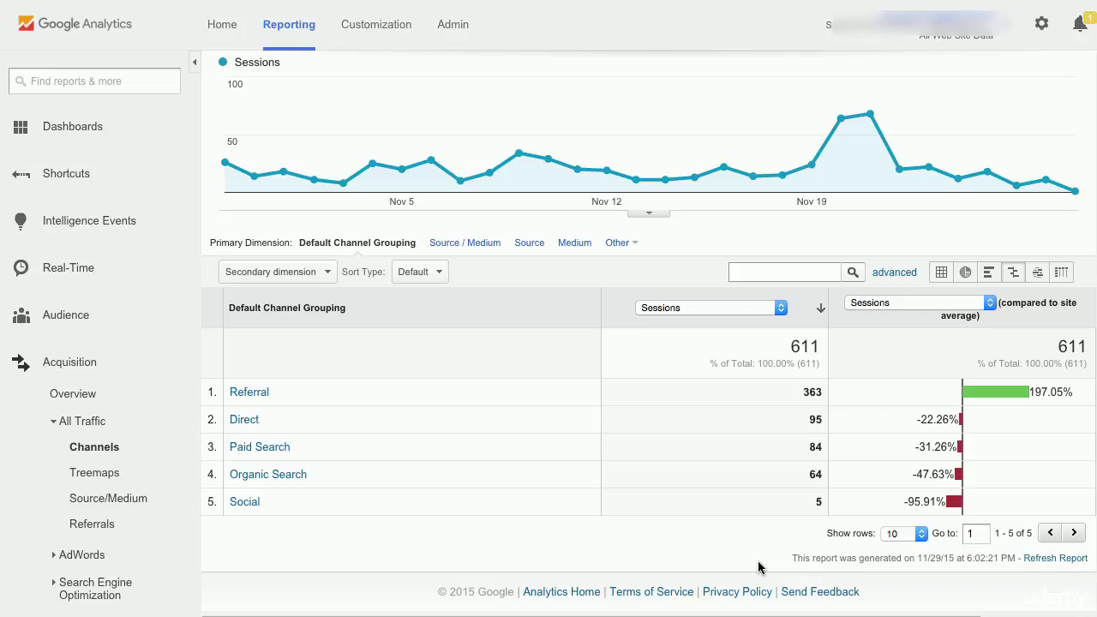
pyautogui.click(882, 304)
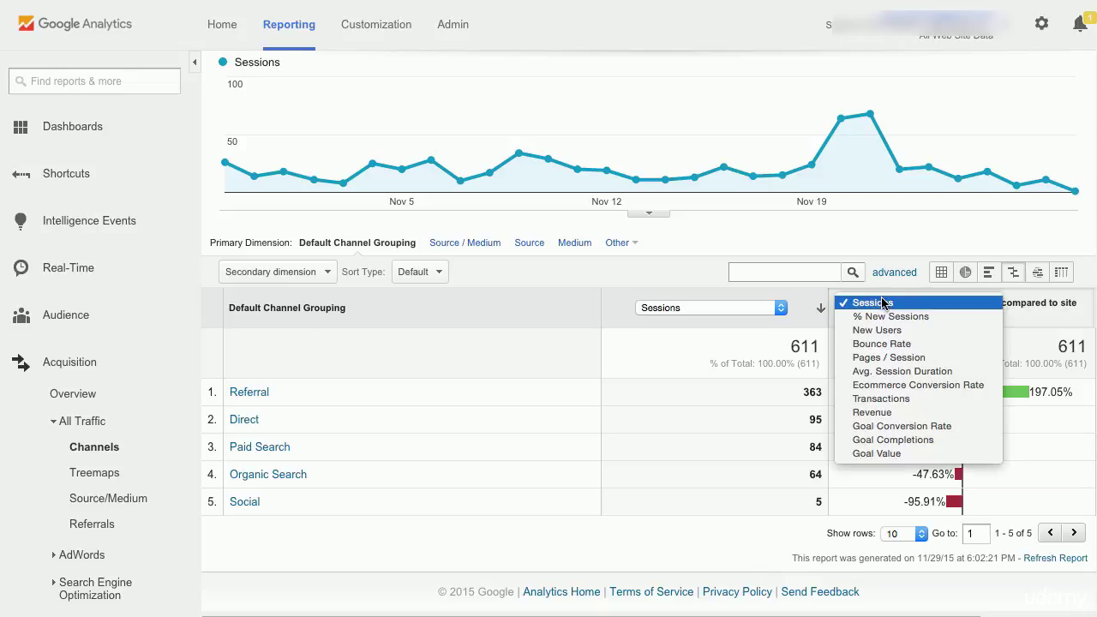
pyautogui.click(881, 344)
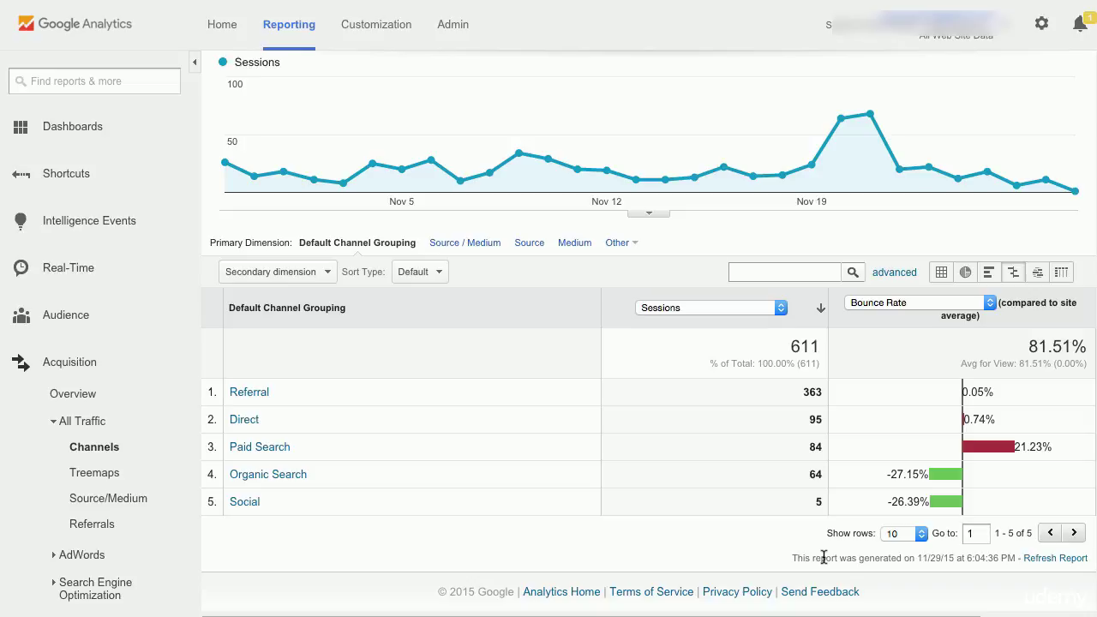
pyautogui.click(900, 304)
pyautogui.click(900, 316)
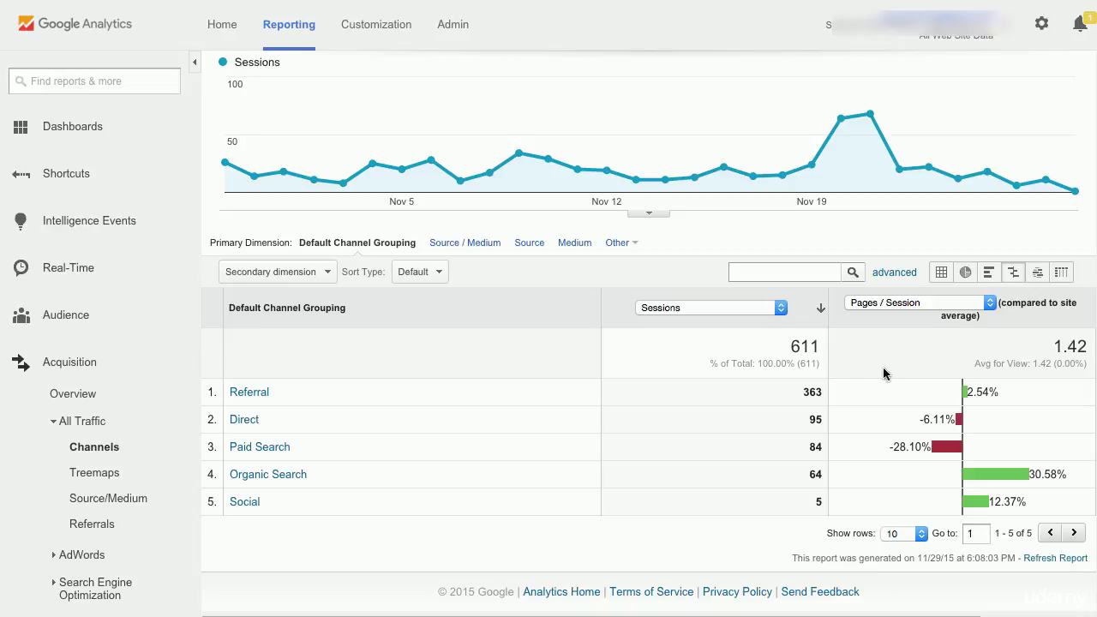
# Return the channel report to the data table view and add Landing Page as the secondary dimension
pyautogui.click(940, 273)
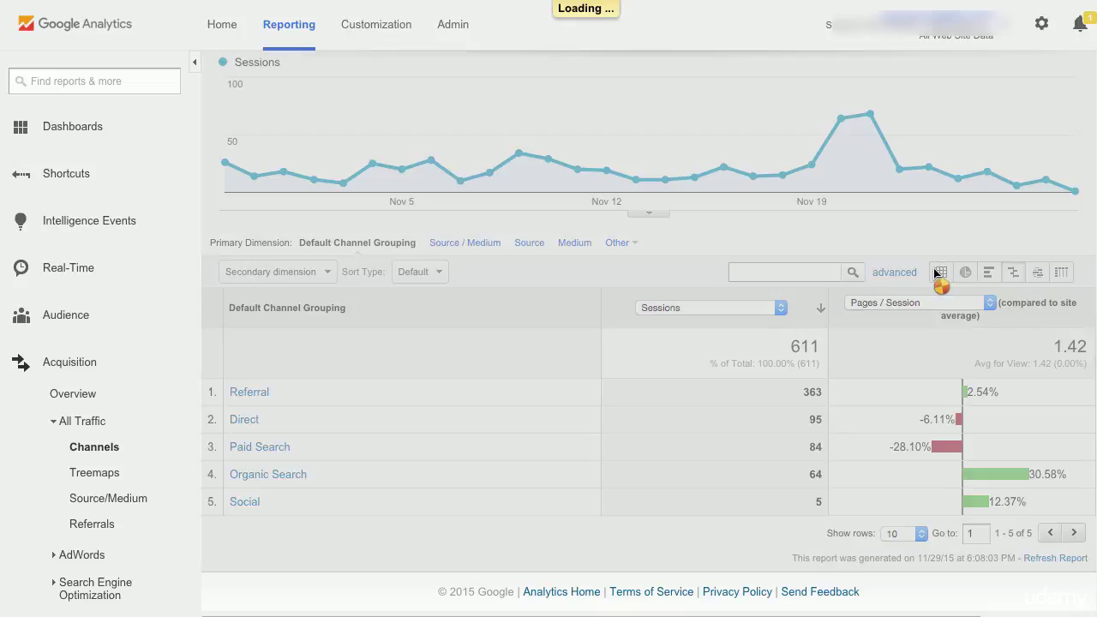
pyautogui.scroll(-2, 651, 444)
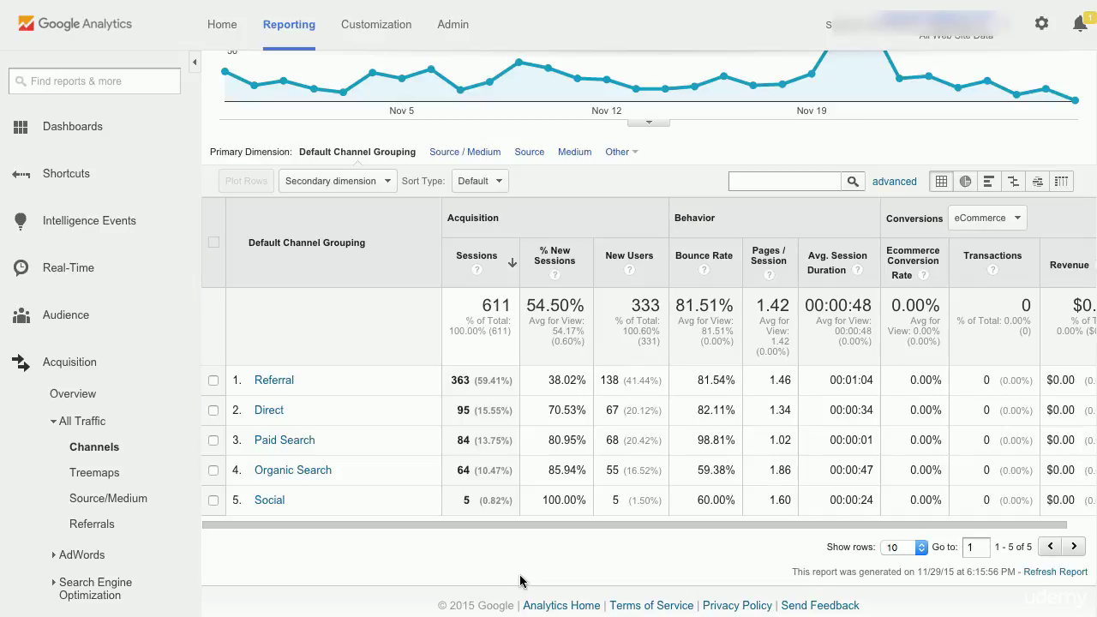
pyautogui.click(343, 180)
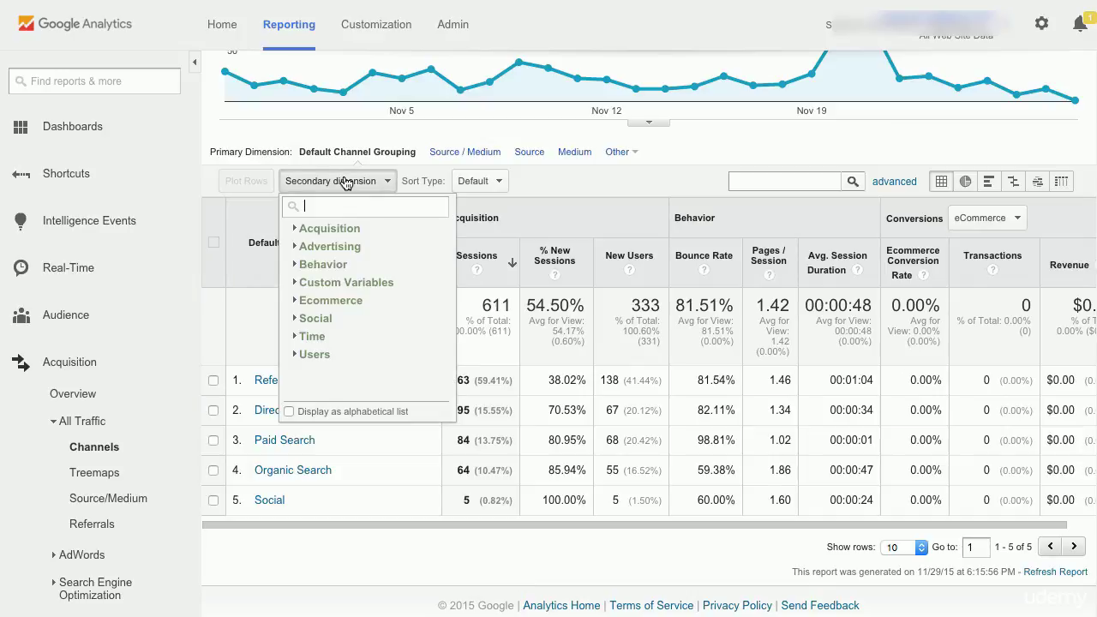
pyautogui.write('landing p')
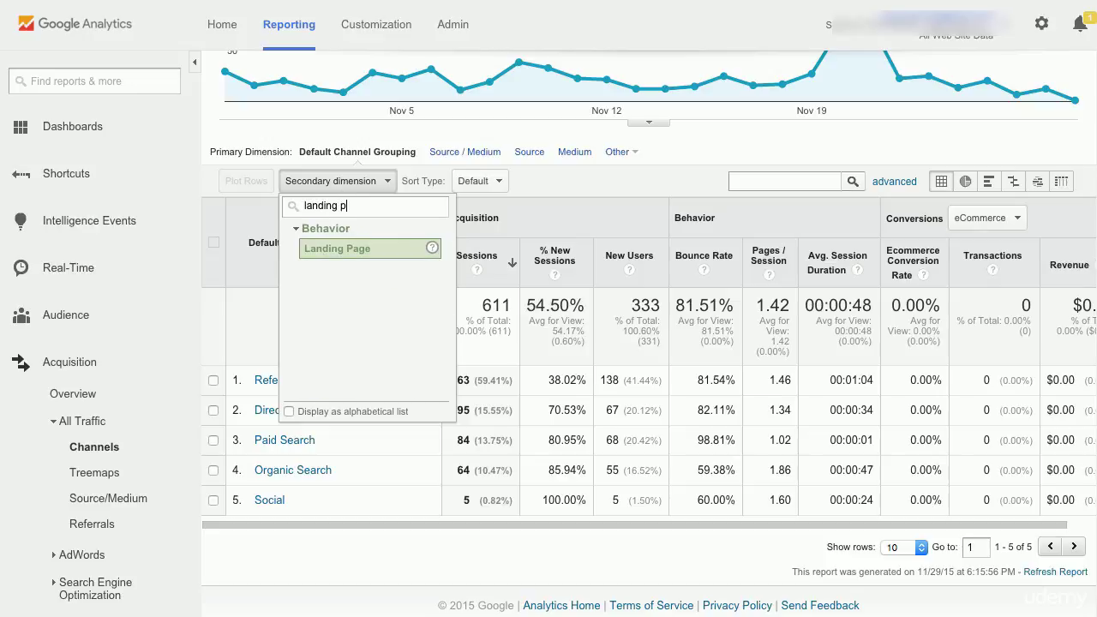
pyautogui.click(411, 245)
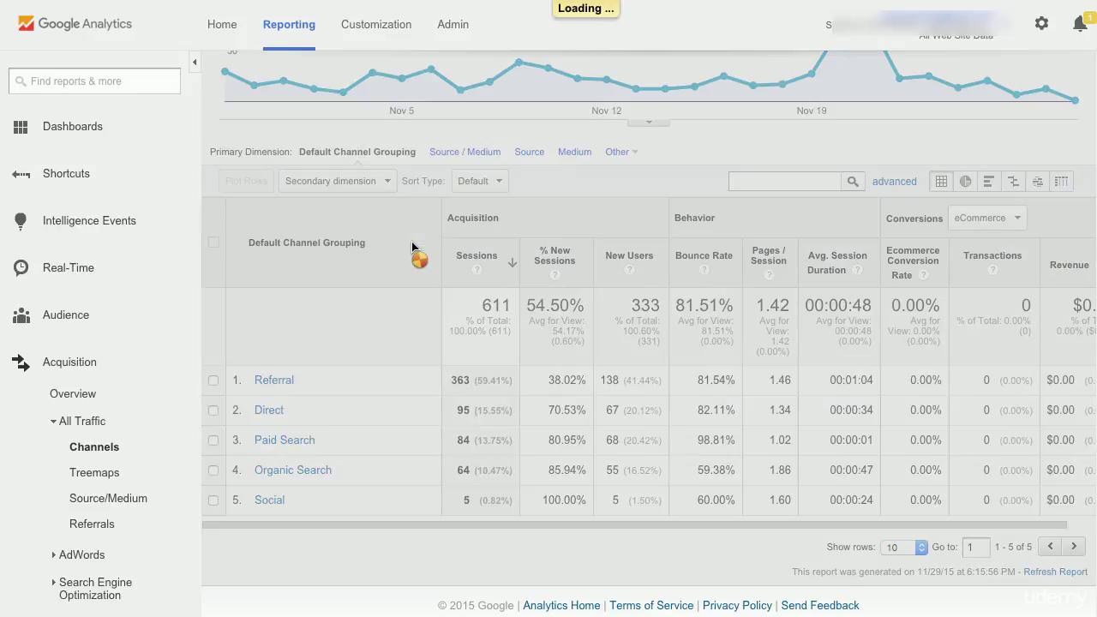
# Sort the channel table by Bounce Rate in descending order and filter it to include only rows with Sessions greater than 5
pyautogui.scroll(-2, 415, 319)
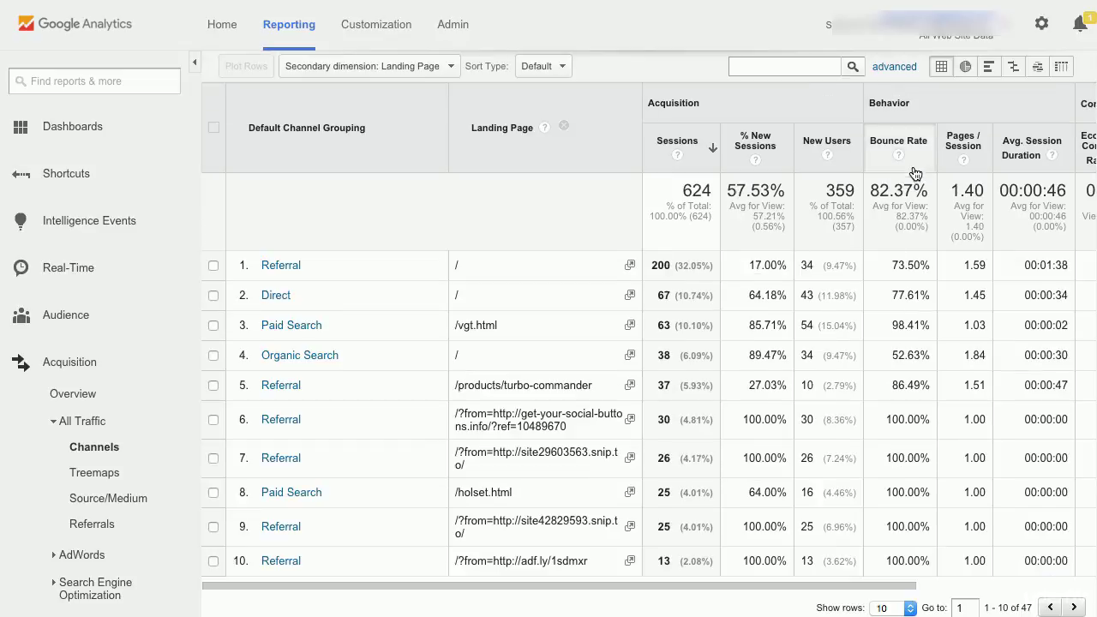
pyautogui.click(913, 165)
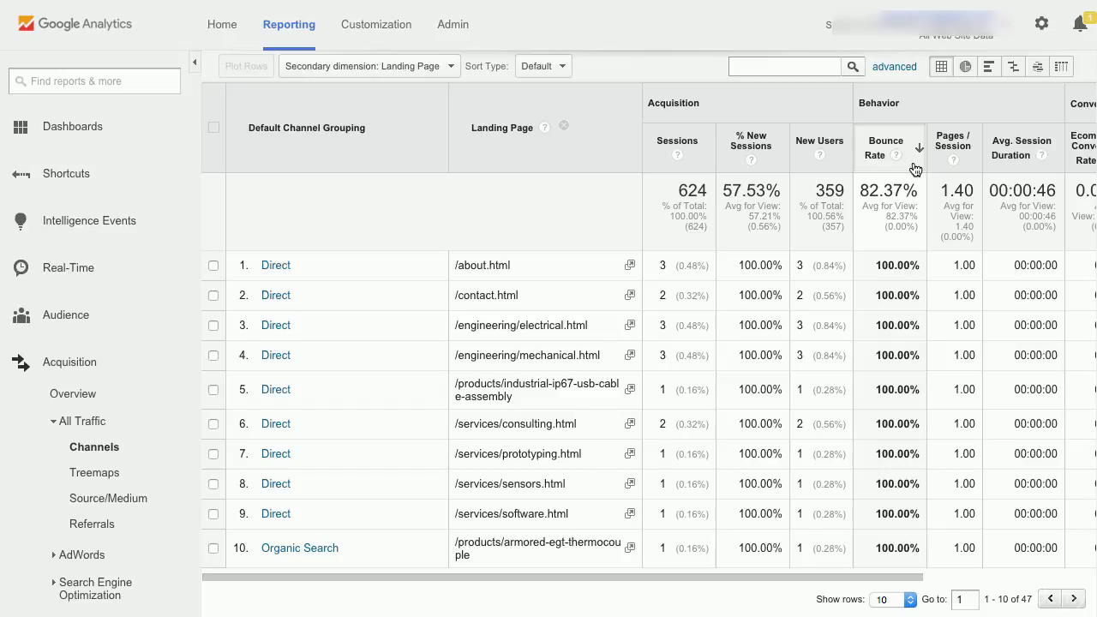
pyautogui.click(894, 68)
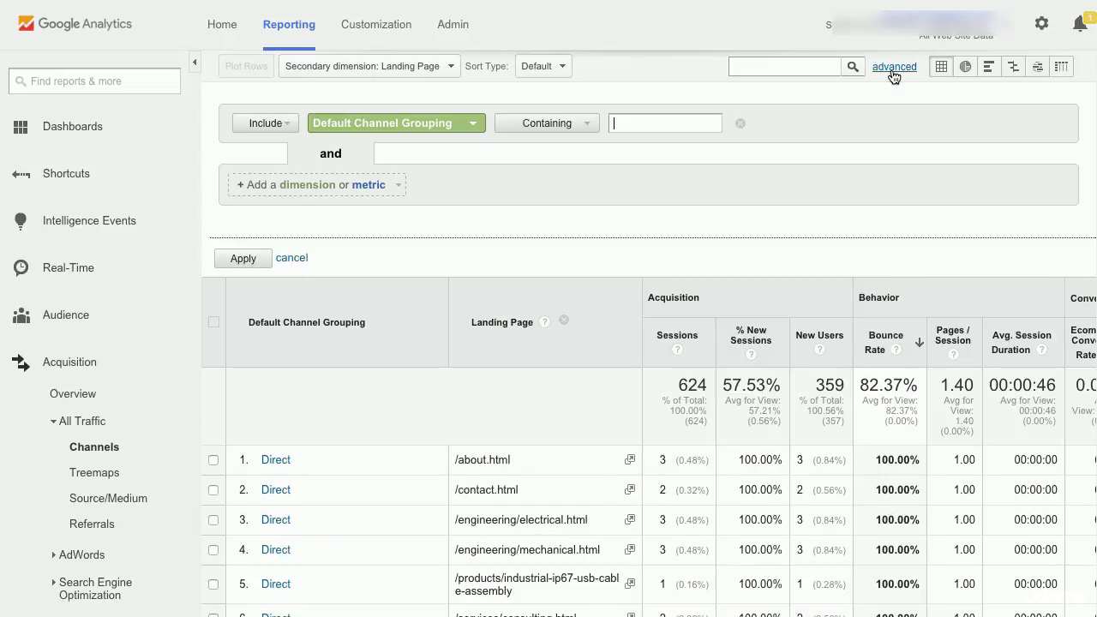
pyautogui.click(420, 131)
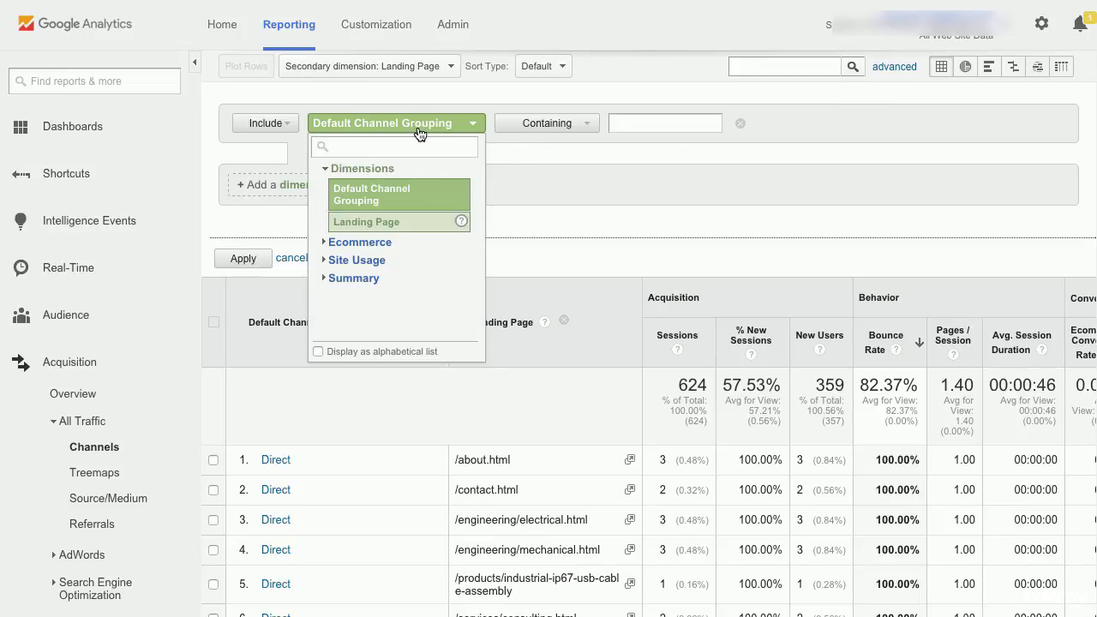
pyautogui.write('sessions')
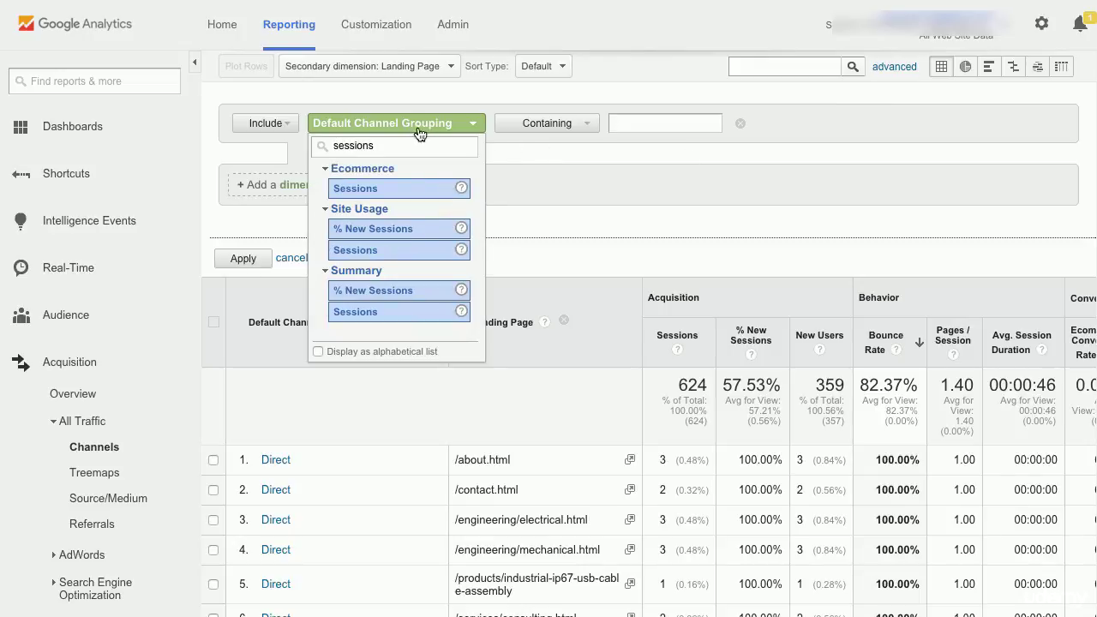
pyautogui.click(409, 188)
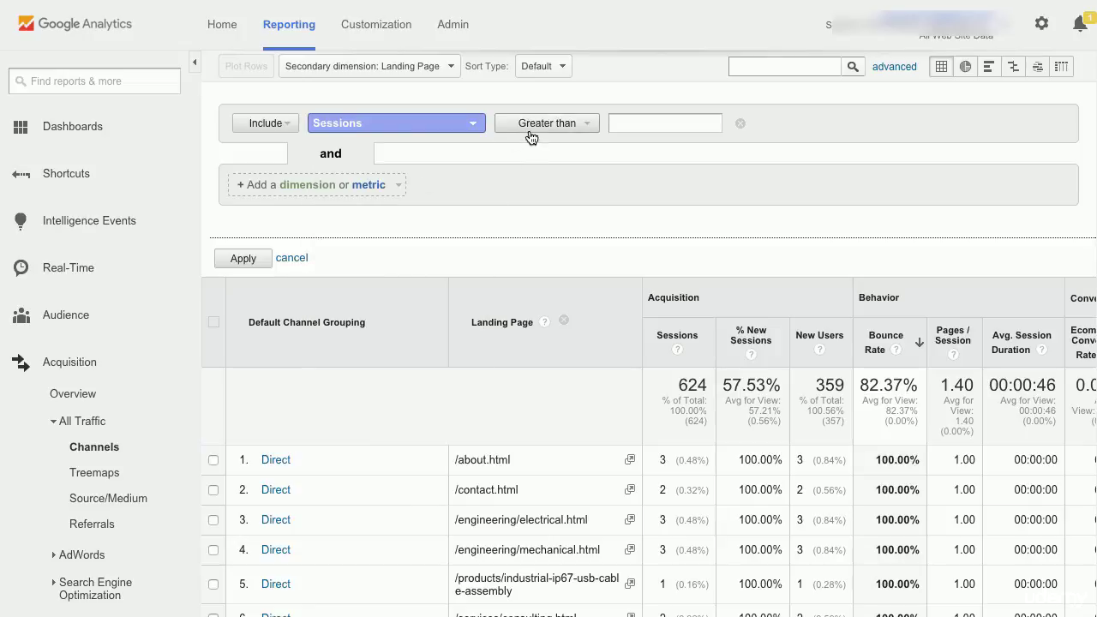
pyautogui.click(637, 122)
pyautogui.write('5')
pyautogui.click(259, 260)
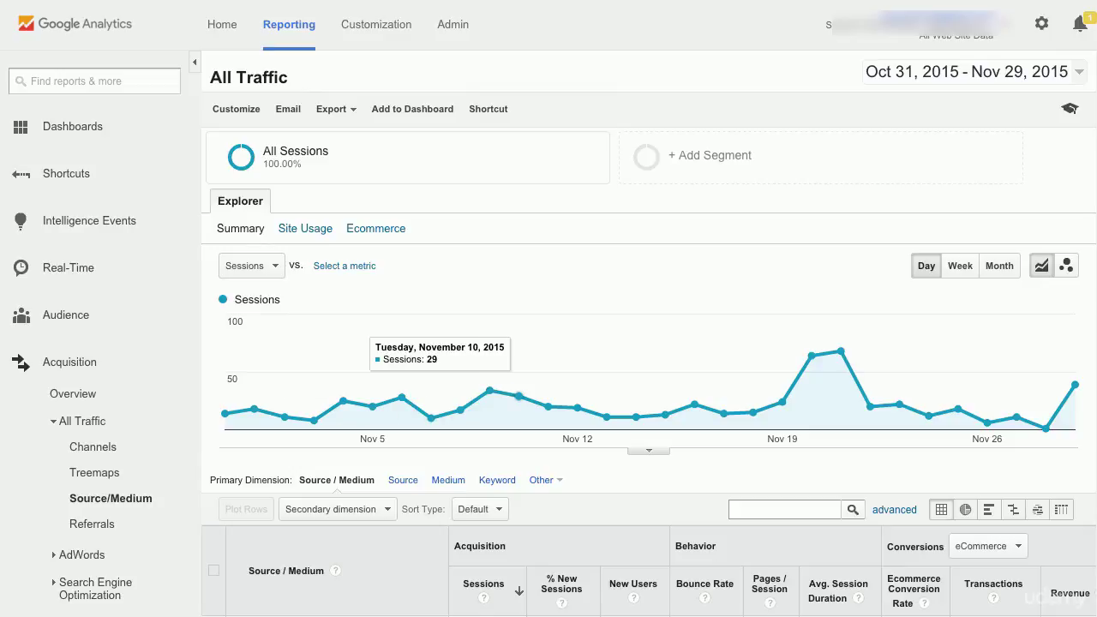
# Examine the first ten traffic sources in the Source/Medium table and go to rows 11 to 20
pyautogui.scroll(-1, 518, 396)
pyautogui.scroll(-5, 518, 362)
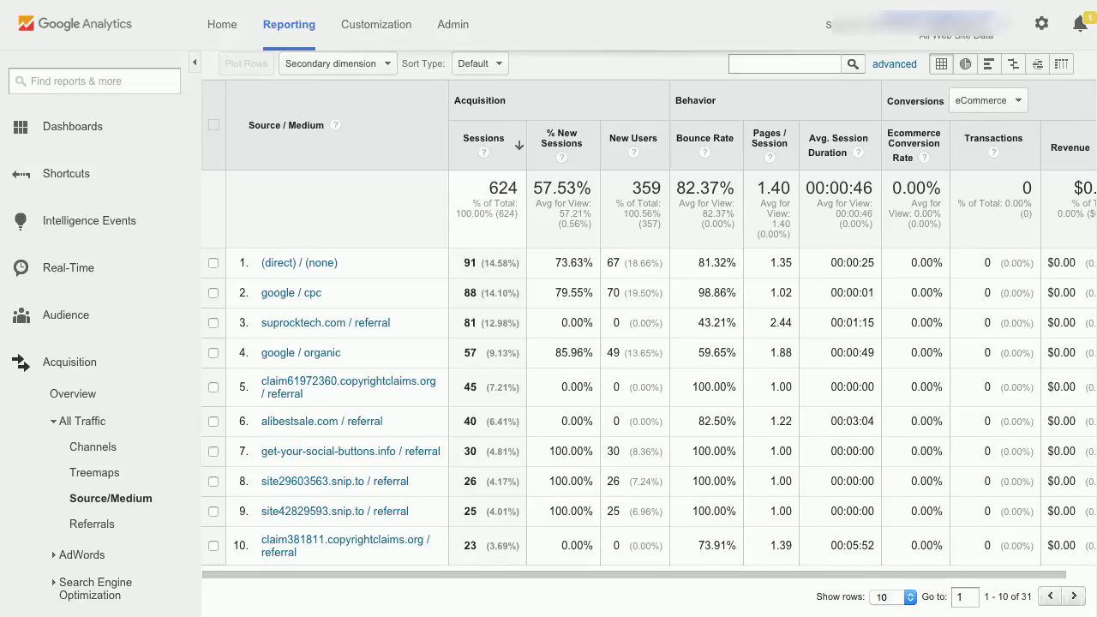
pyautogui.scroll(-1, 697, 375)
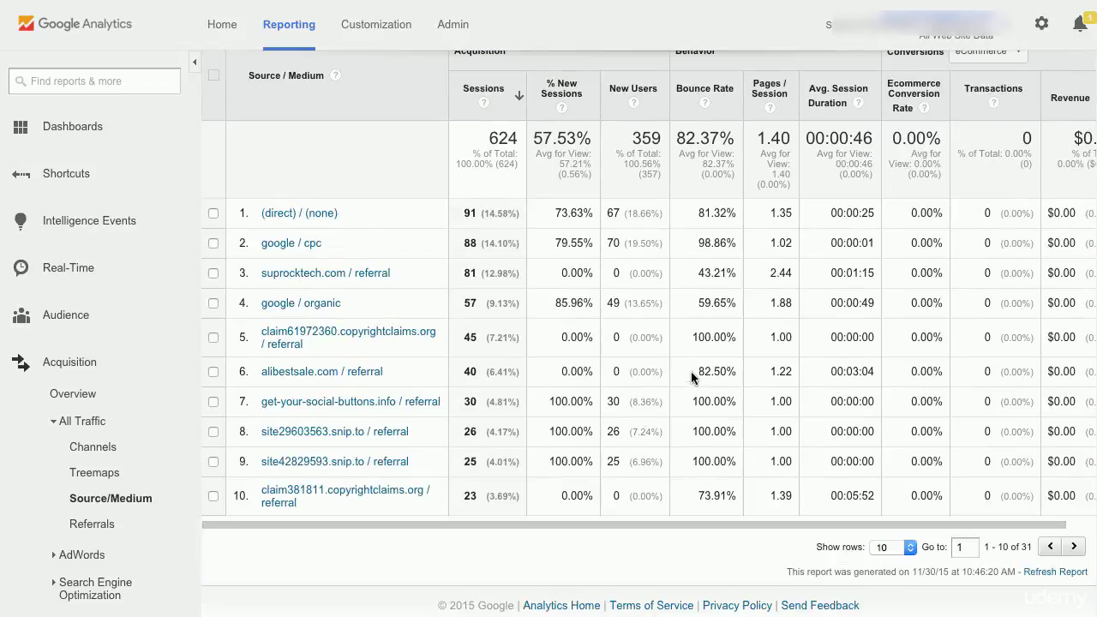
pyautogui.click(1071, 547)
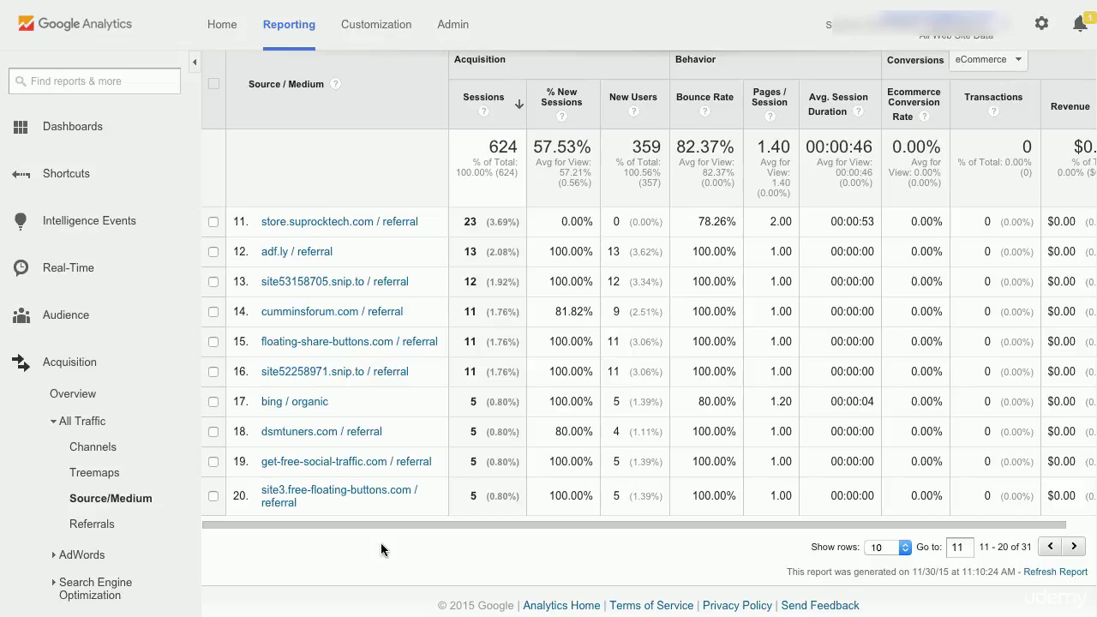
# Add Landing Page as the secondary dimension to the Source/Medium table
pyautogui.scroll(1, 382, 549)
pyautogui.click(335, 102)
pyautogui.write('landing')
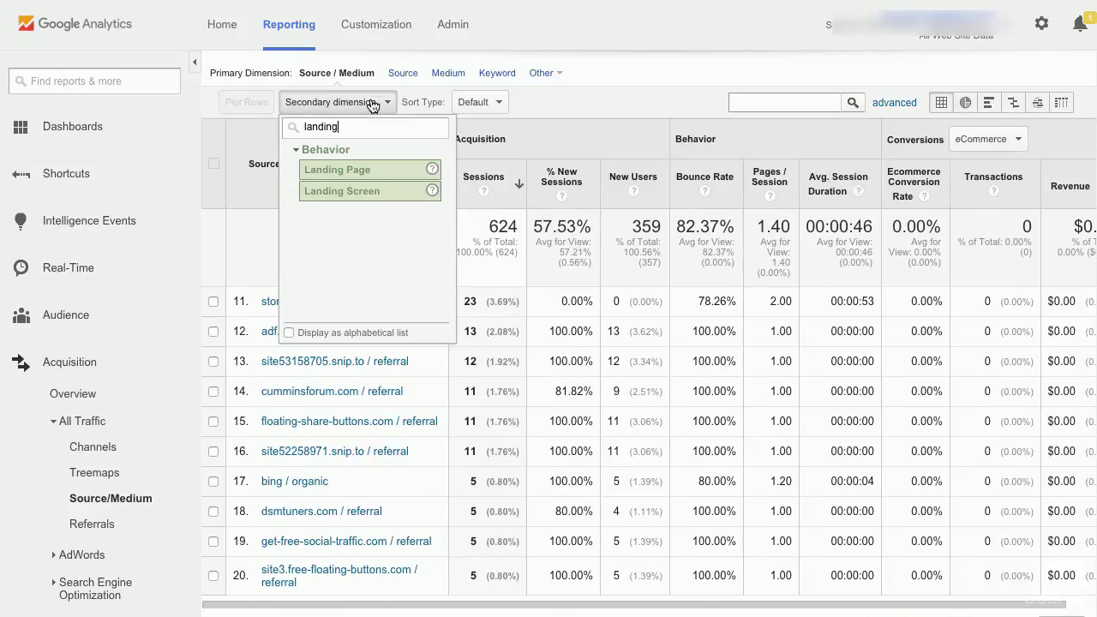
pyautogui.click(359, 169)
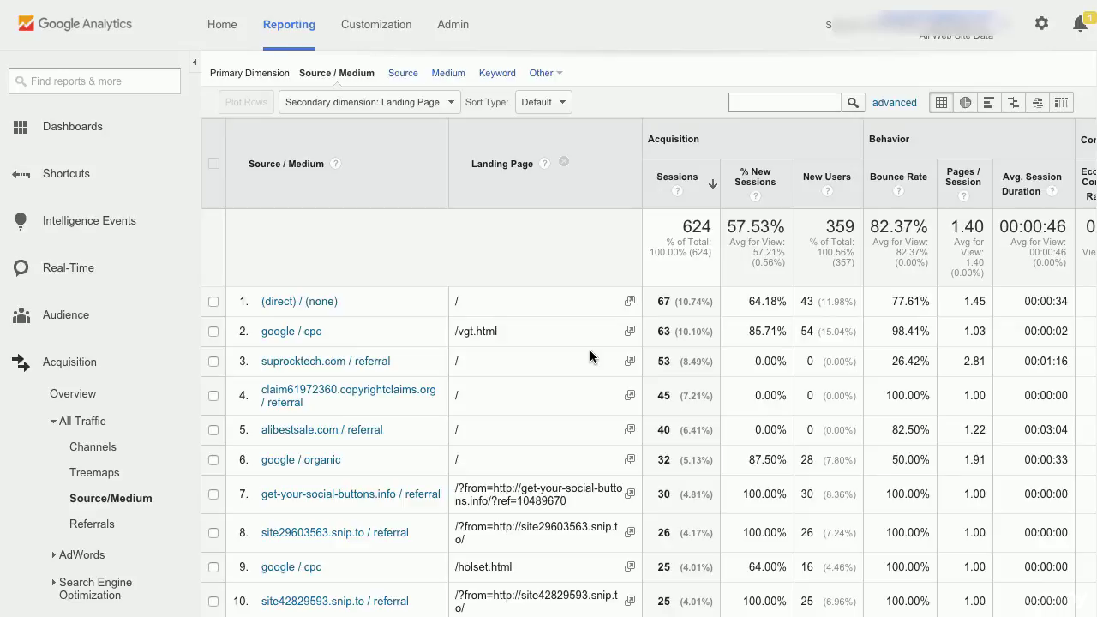
# Look through rows 11 to 20 of the source and landing page combinations and return to the first ten rows
pyautogui.scroll(-1, 590, 350)
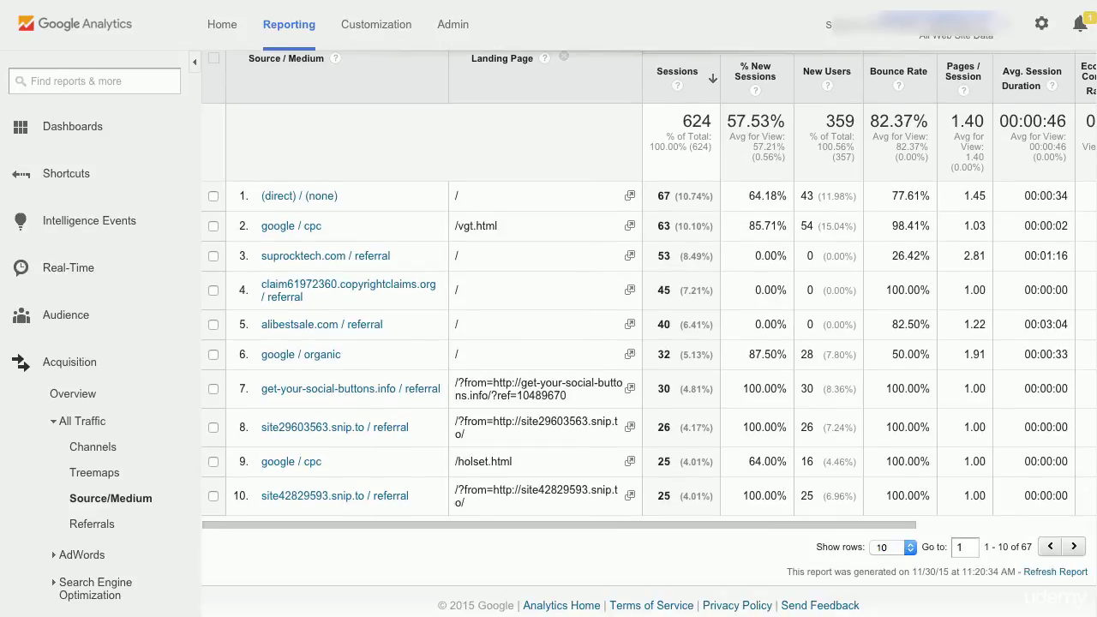
pyautogui.click(1073, 547)
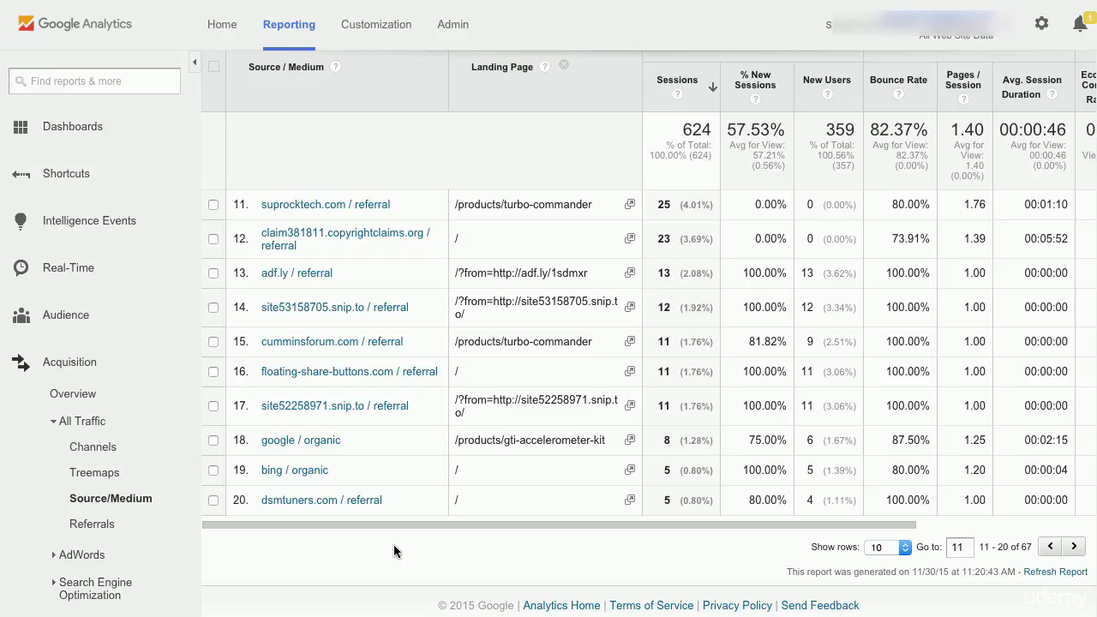
pyautogui.click(1046, 546)
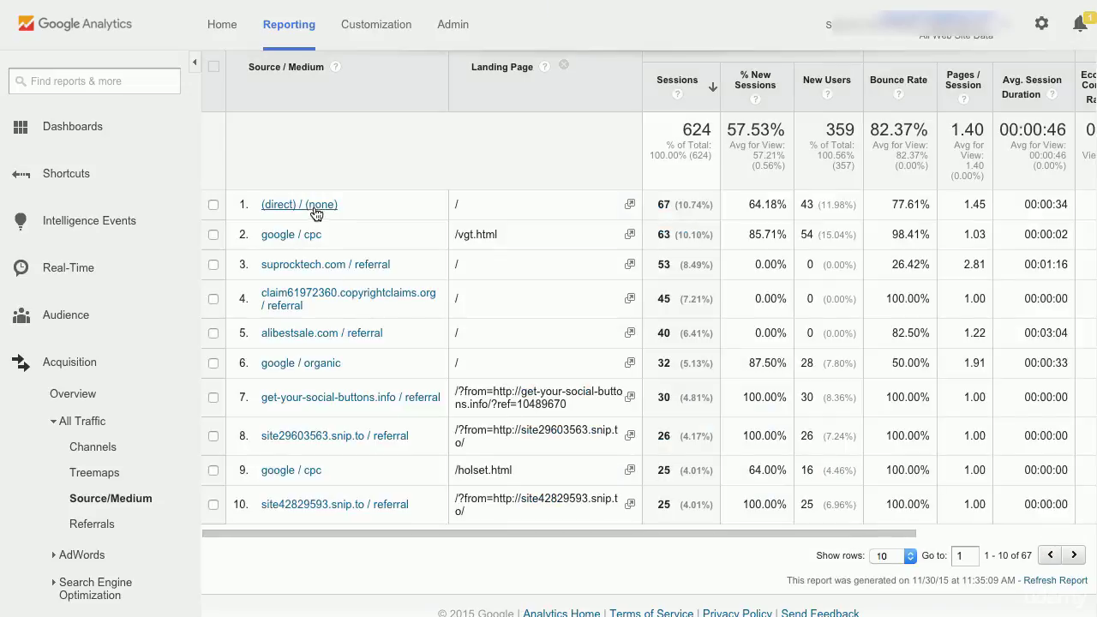
# Open the google / cpc entry in the Source/Medium table and examine its traffic details
pyautogui.click(291, 235)
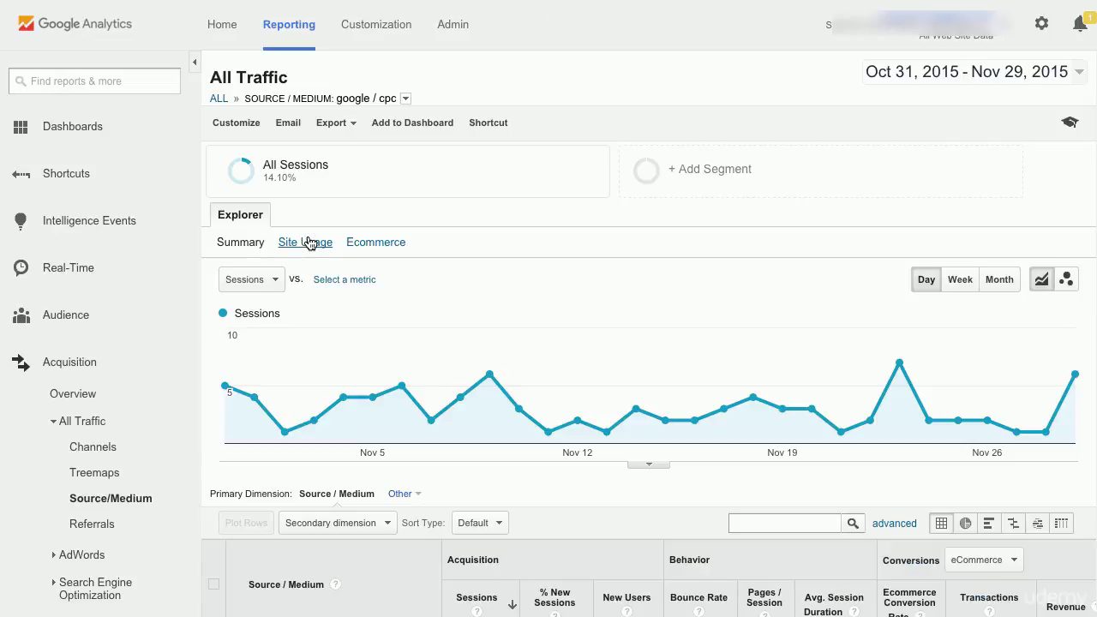
pyautogui.scroll(-3, 549, 324)
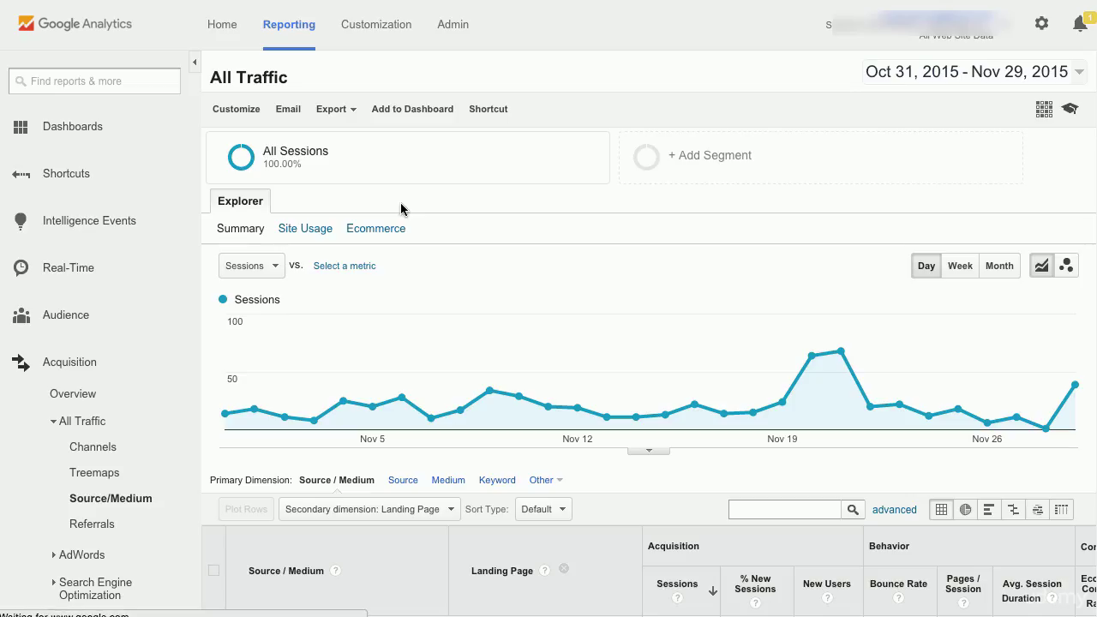
# Sort the source and landing page table by New Users in descending order
pyautogui.scroll(-2, 507, 303)
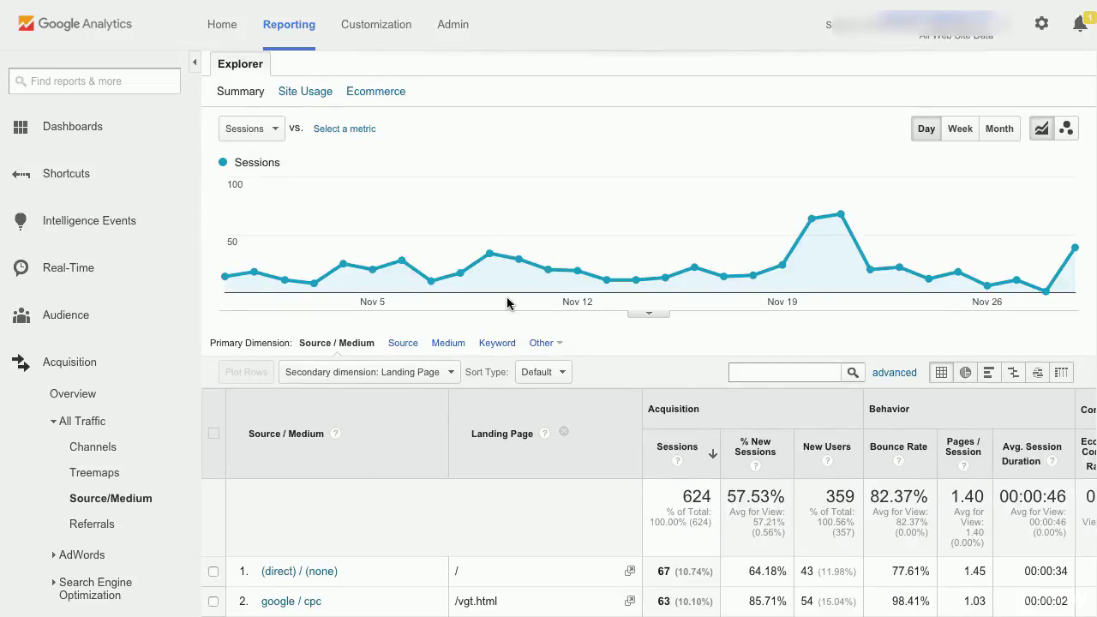
pyautogui.click(386, 373)
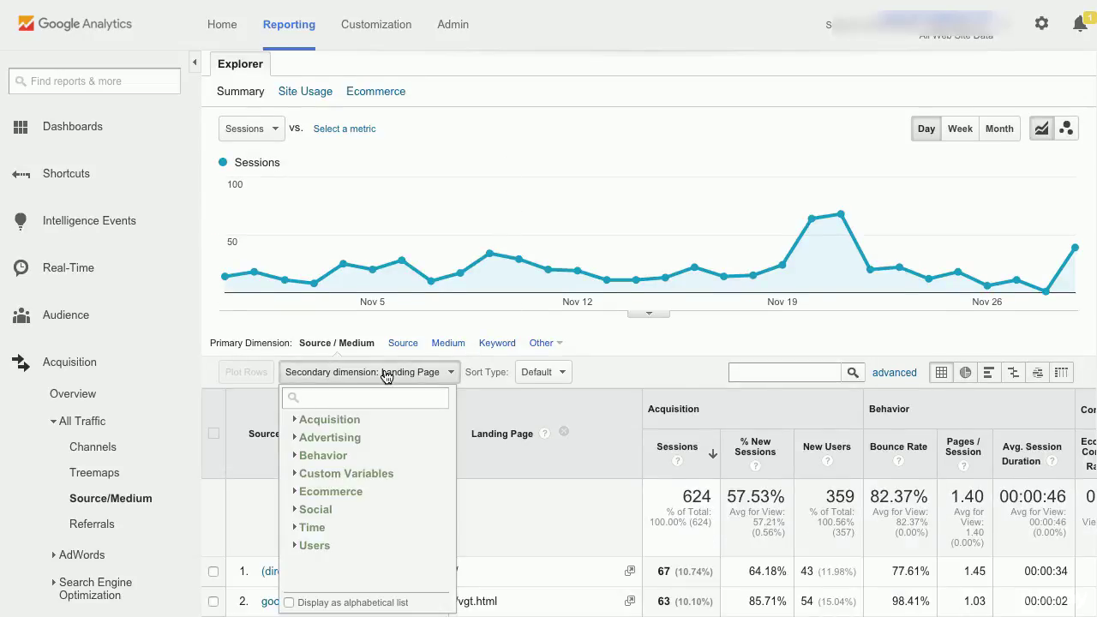
pyautogui.click(452, 251)
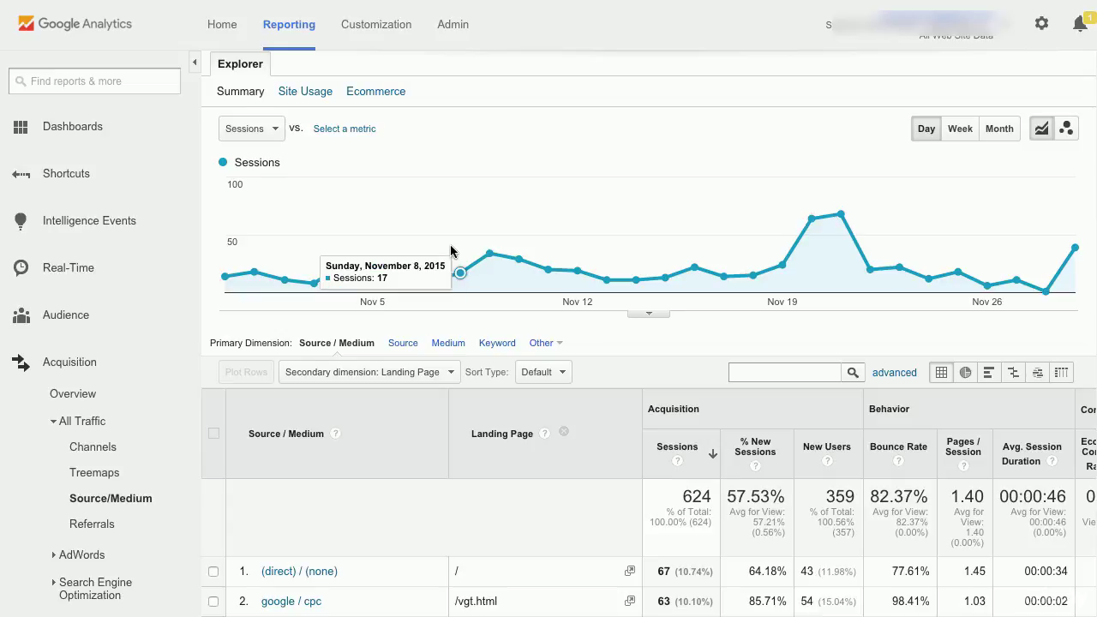
pyautogui.scroll(-4, 452, 251)
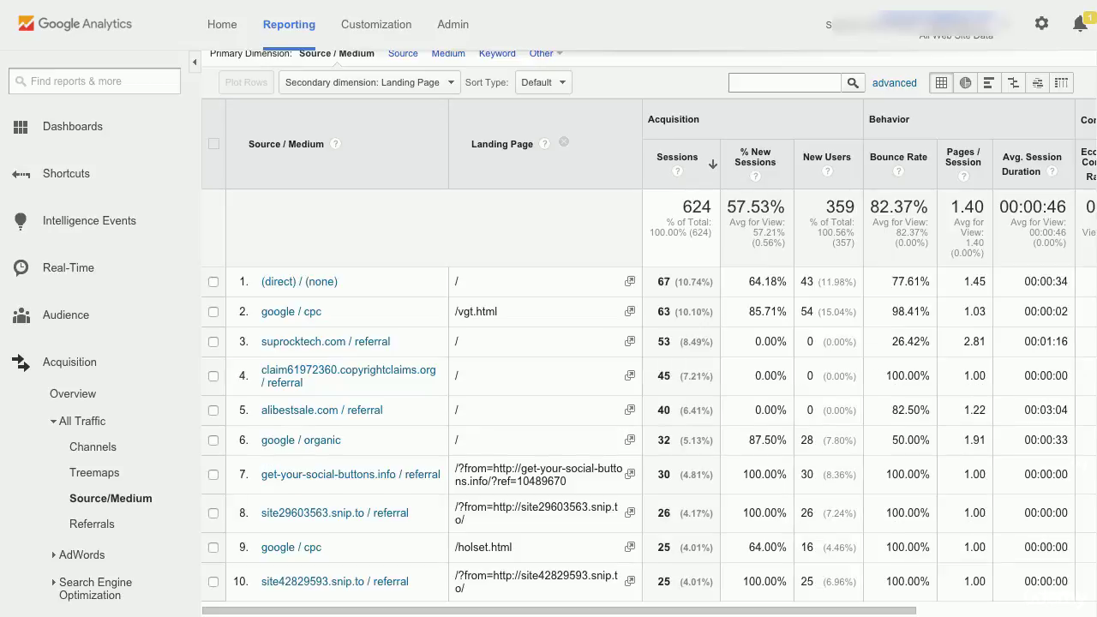
pyautogui.click(838, 163)
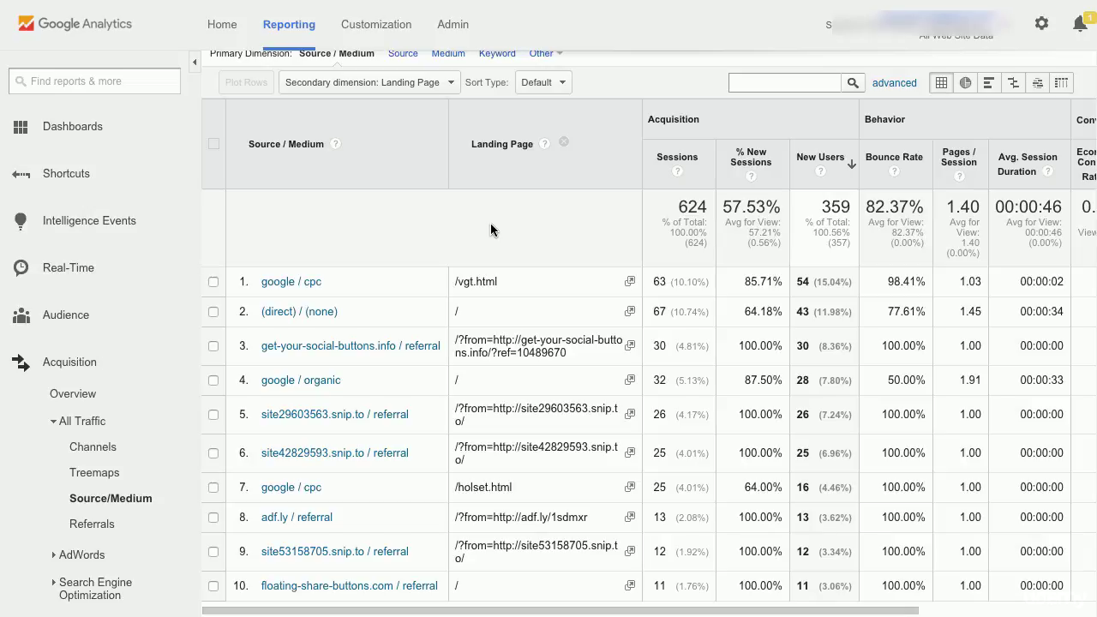
# Filter the table to include only rows whose Landing Page contains /vgt.html
pyautogui.click(895, 83)
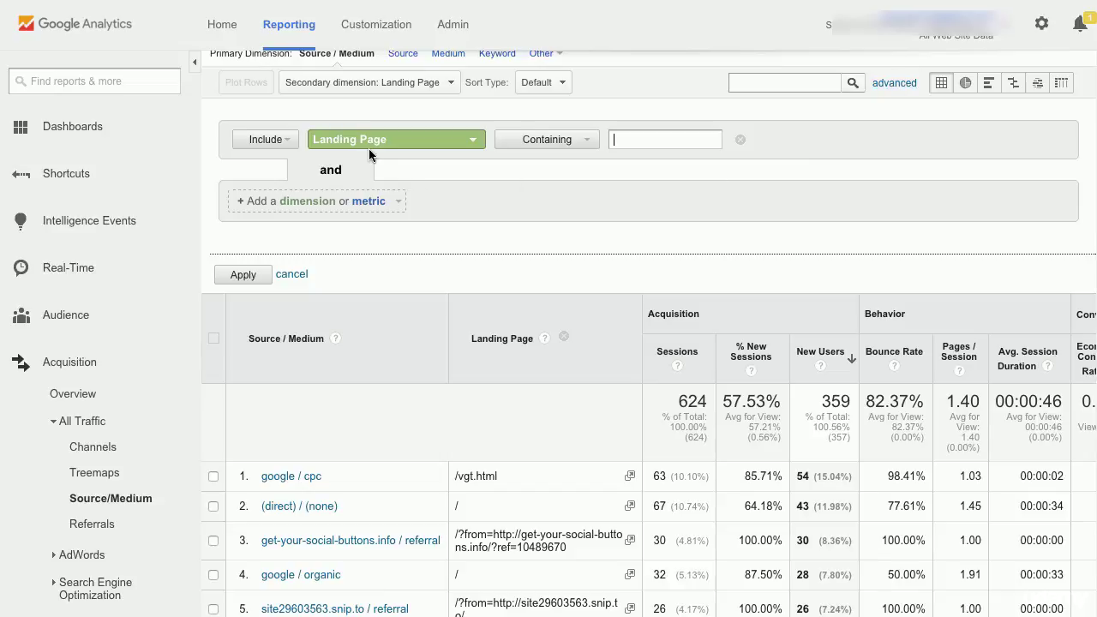
pyautogui.click(613, 139)
pyautogui.write('vgt')
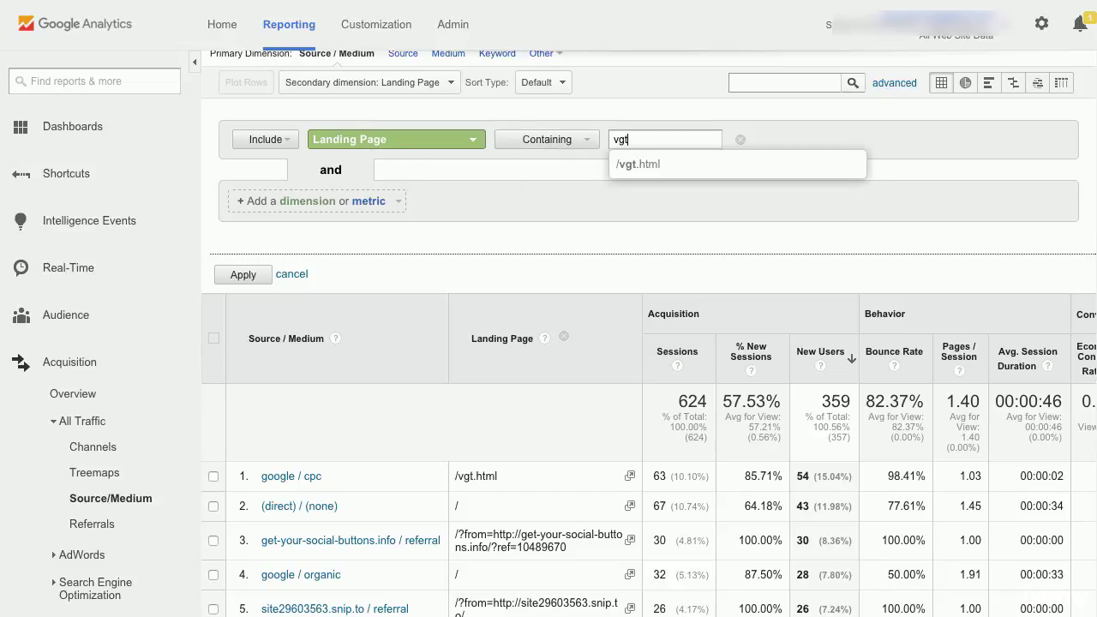
pyautogui.click(730, 164)
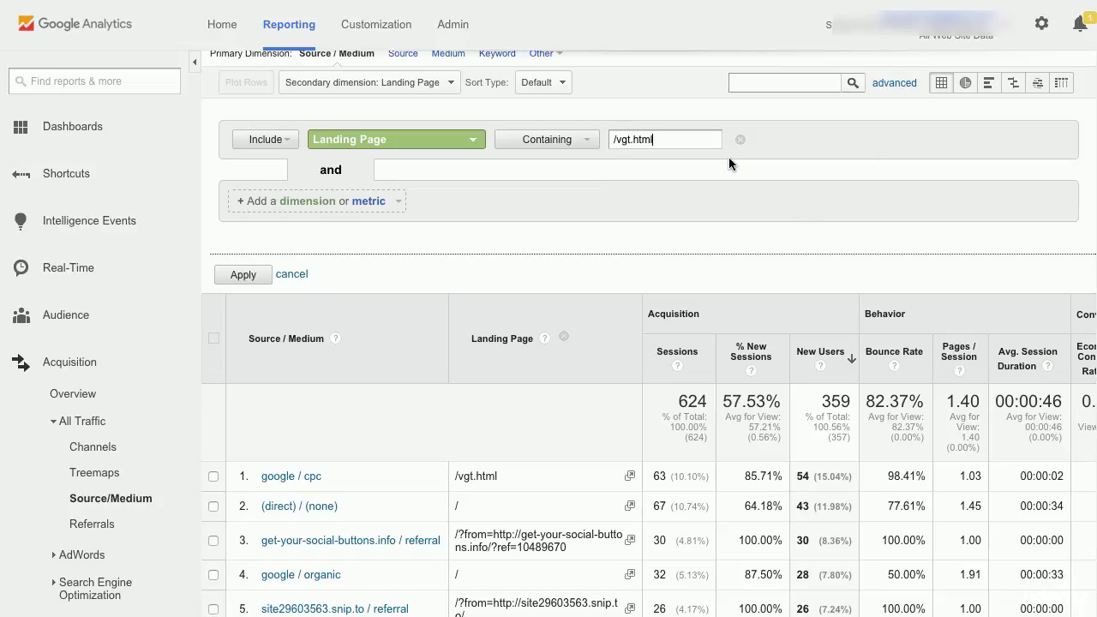
pyautogui.click(258, 274)
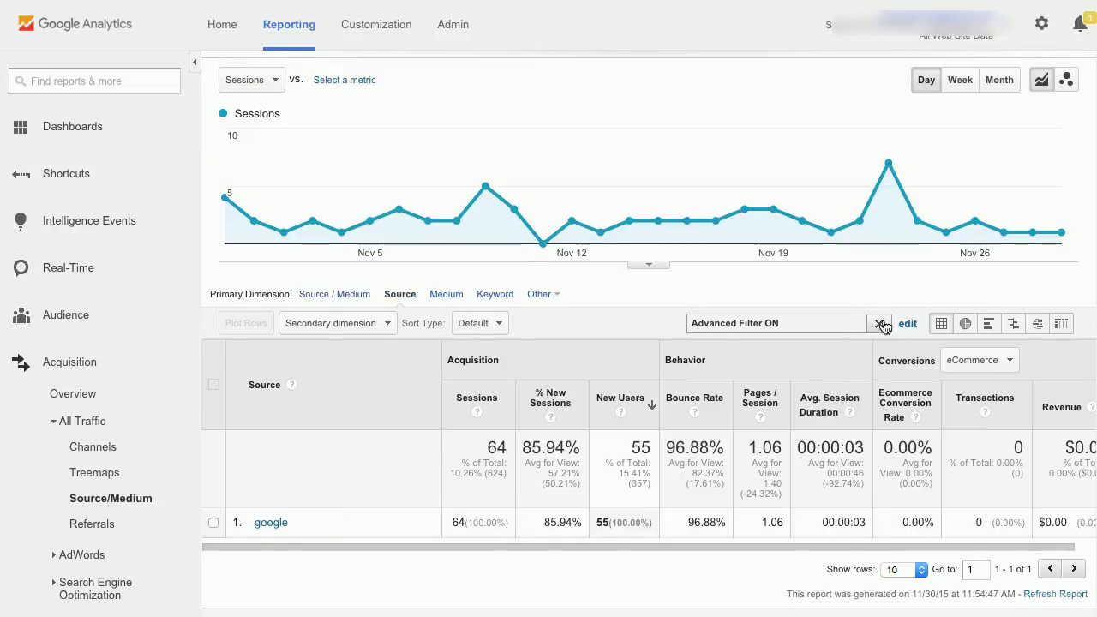
# Clear the advanced filter and view the table by Source / Medium, Source and finally Medium as the primary dimension
pyautogui.click(880, 324)
pyautogui.scroll(-1, 673, 334)
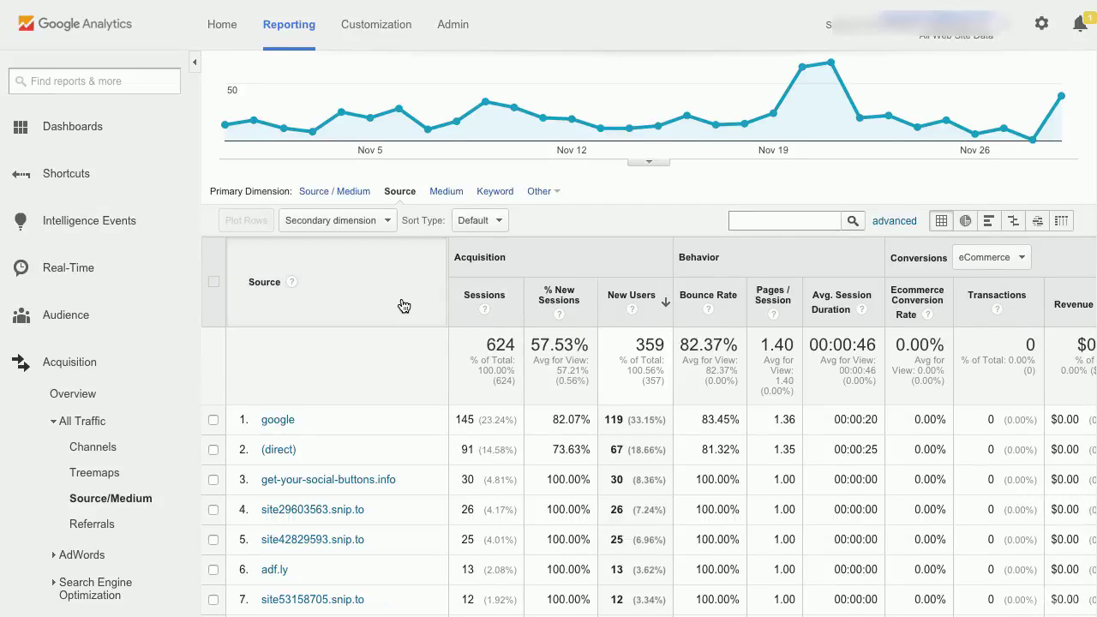
pyautogui.click(334, 191)
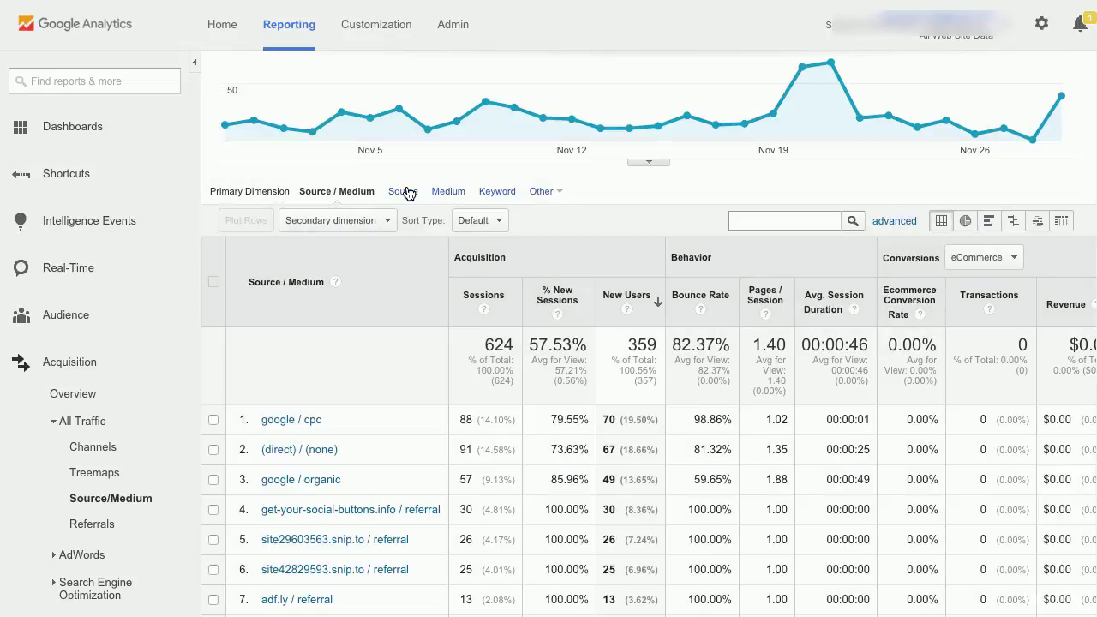
pyautogui.click(403, 191)
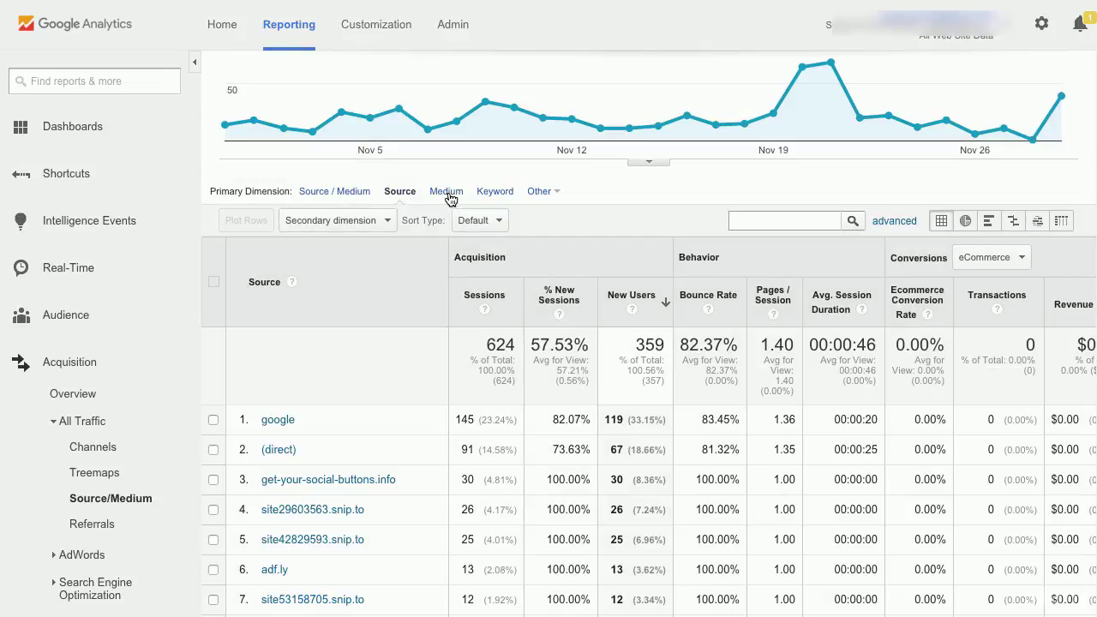
pyautogui.click(448, 196)
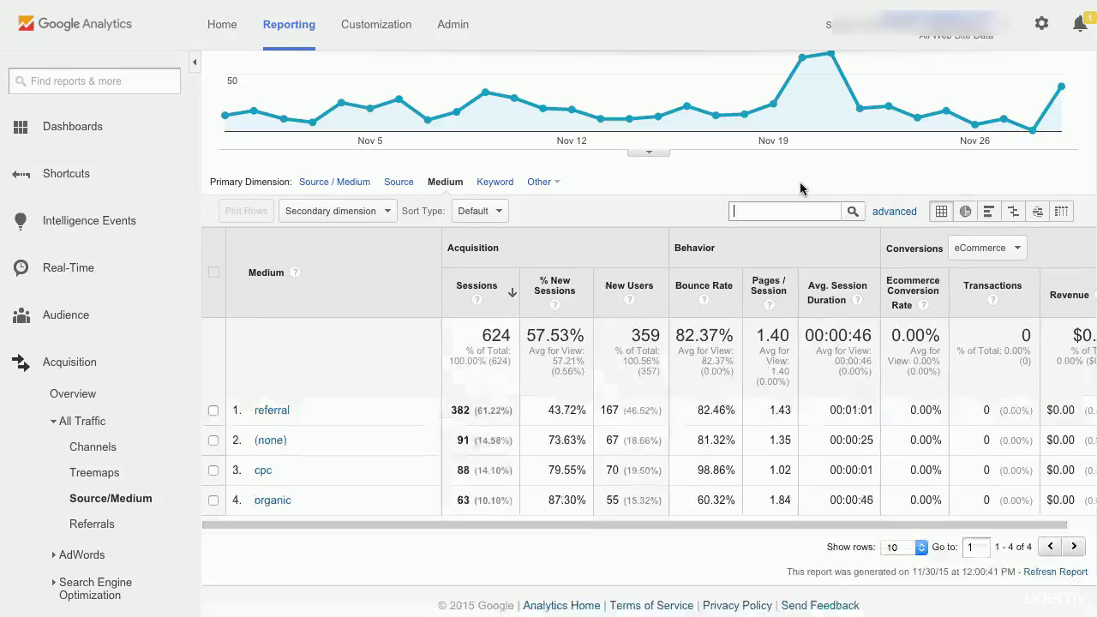
# Search the Medium table for yahoo
pyautogui.write('yahoo')
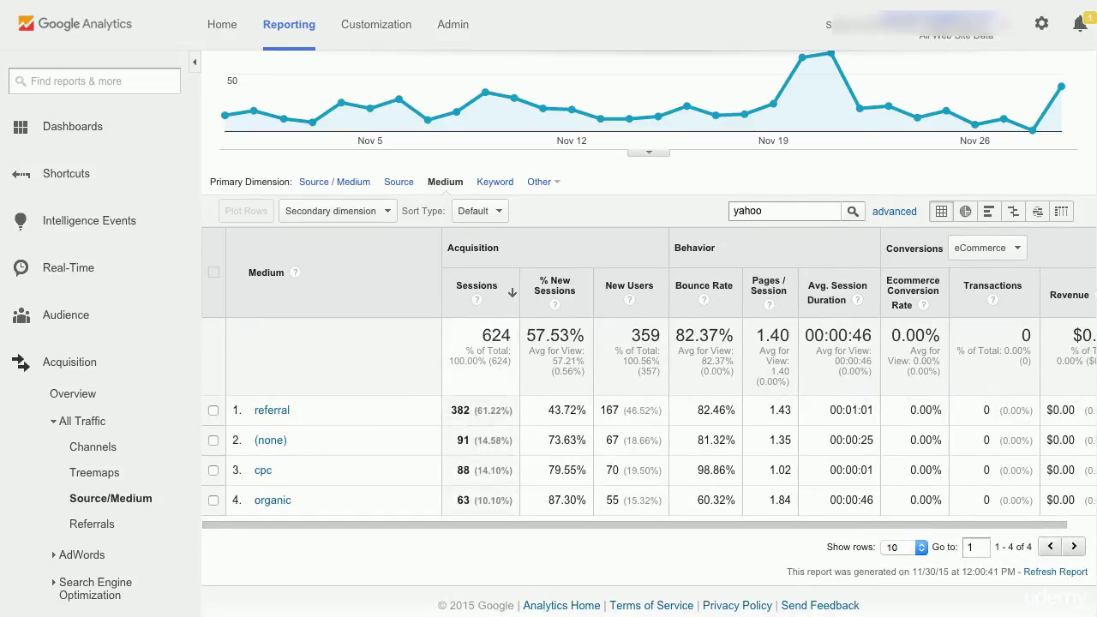
pyautogui.press('Return')
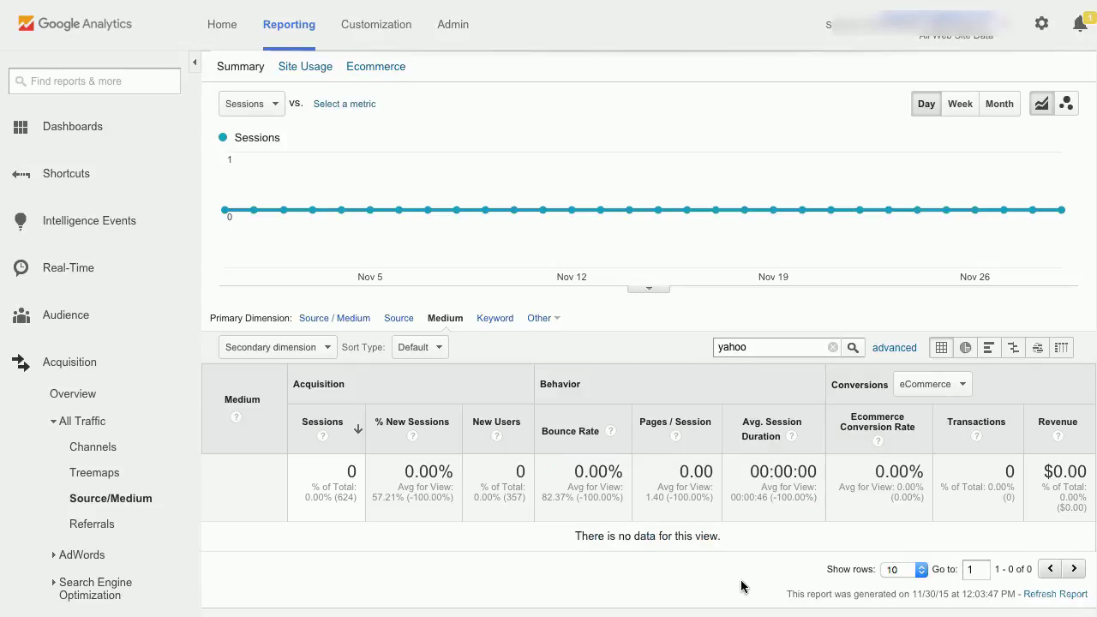
pyautogui.scroll(-1, 741, 586)
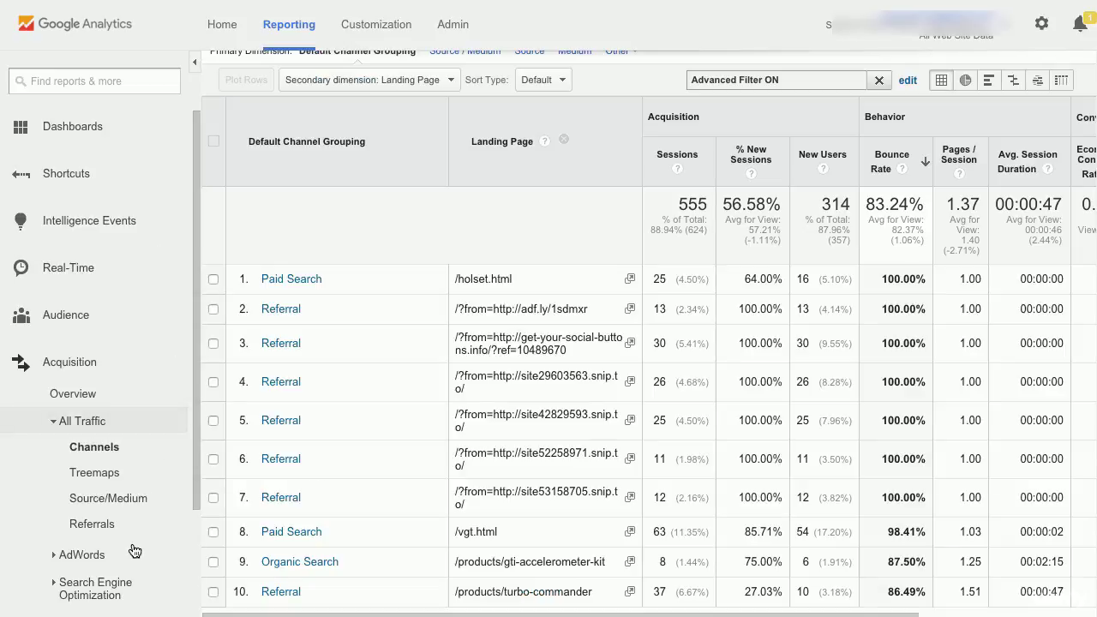
# Open the Referrals report and view its table by Source, by Landing Page and by Source again
pyautogui.click(93, 533)
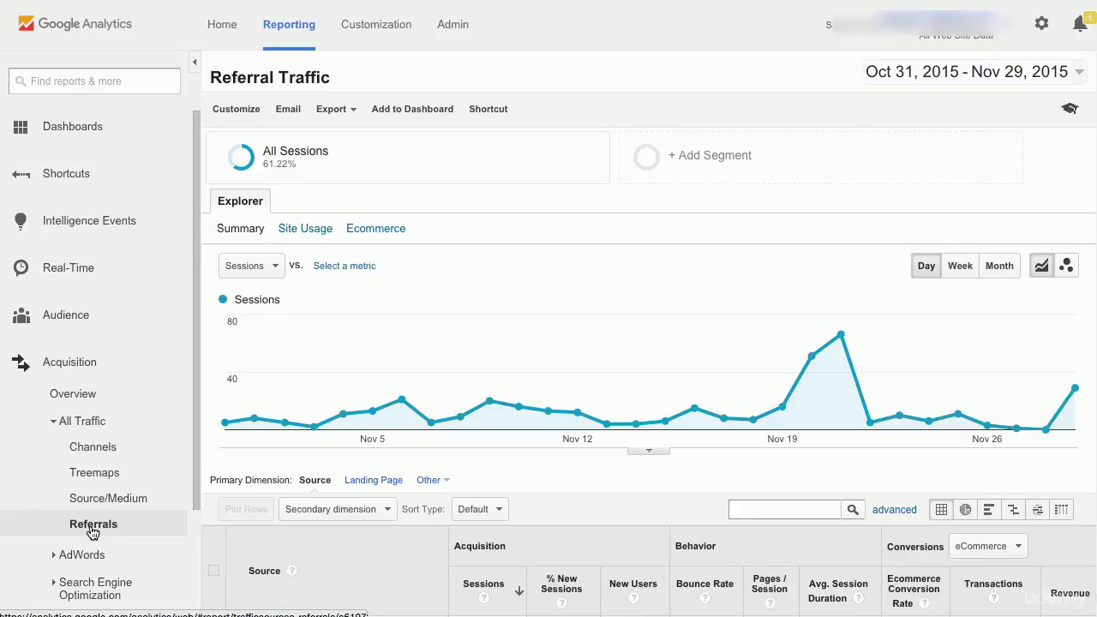
pyautogui.scroll(-1, 92, 533)
pyautogui.scroll(-5, 450, 462)
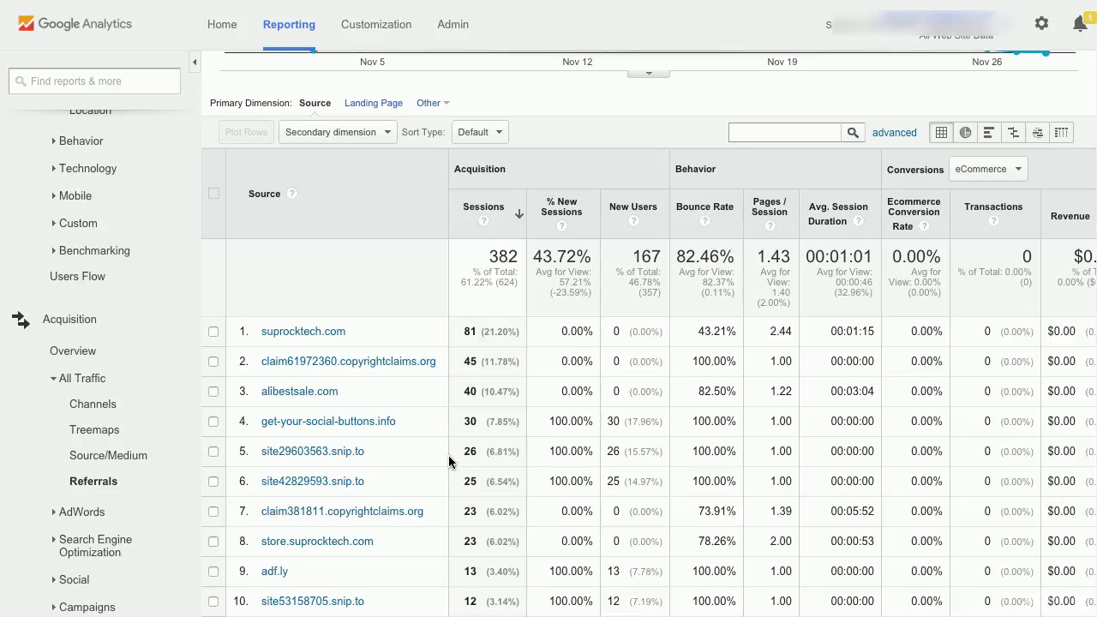
pyautogui.click(374, 218)
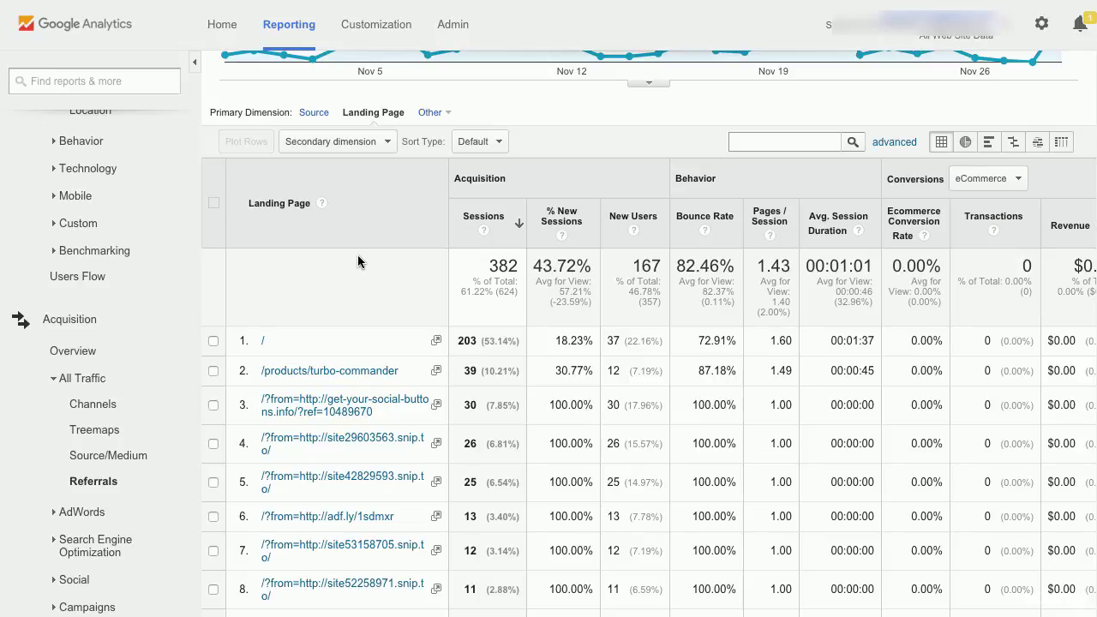
pyautogui.click(313, 112)
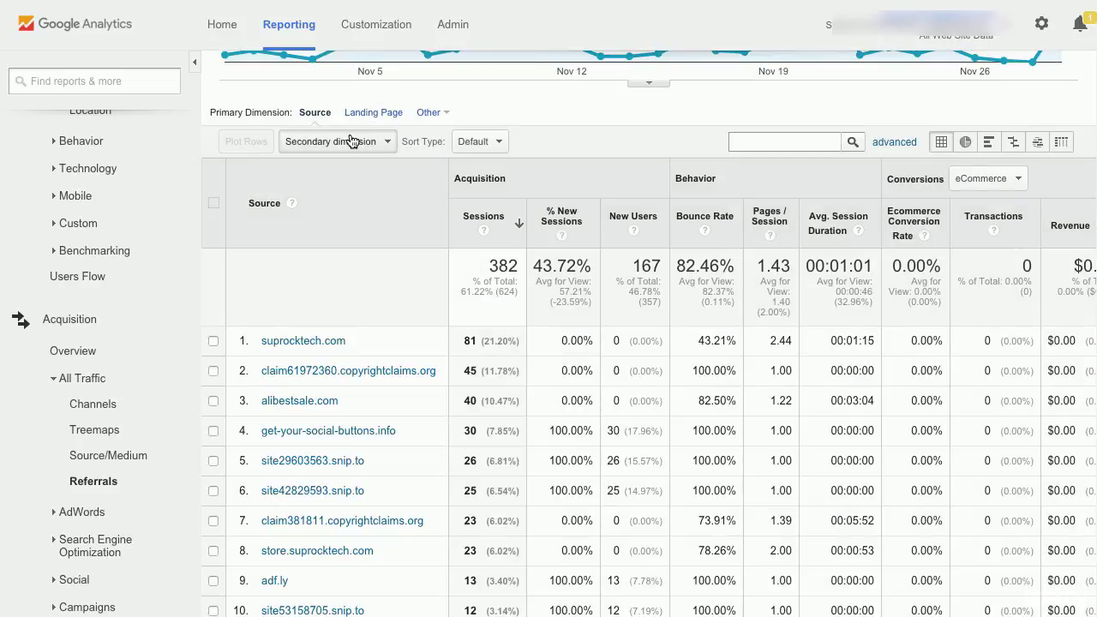
# Add Landing Page as the secondary dimension to the referral source table and examine the rows
pyautogui.click(352, 142)
pyautogui.write('landing')
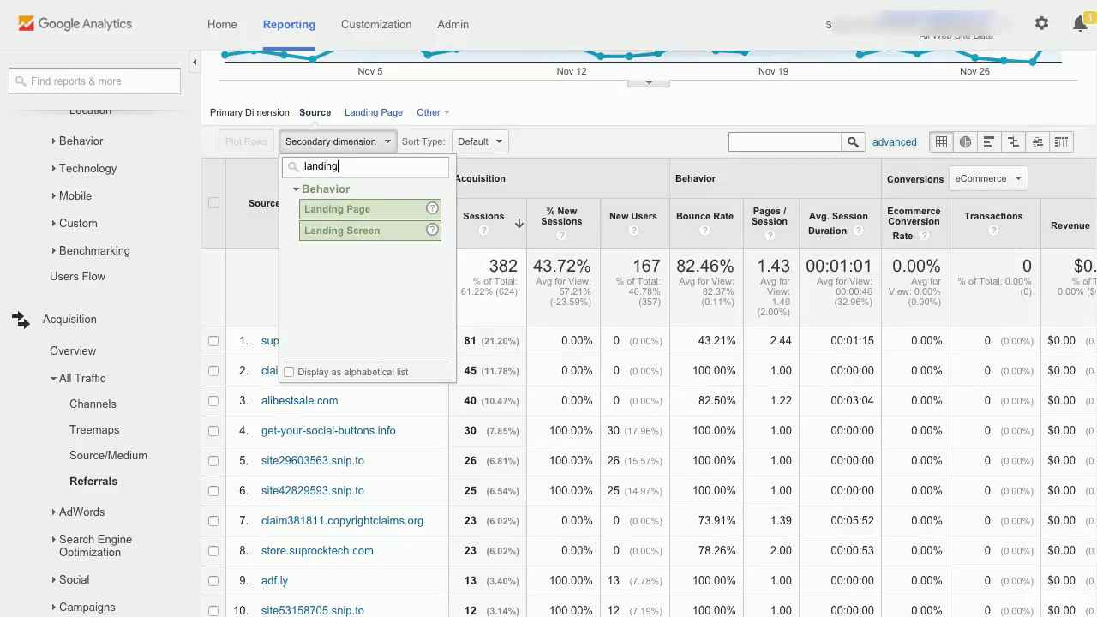
pyautogui.click(359, 208)
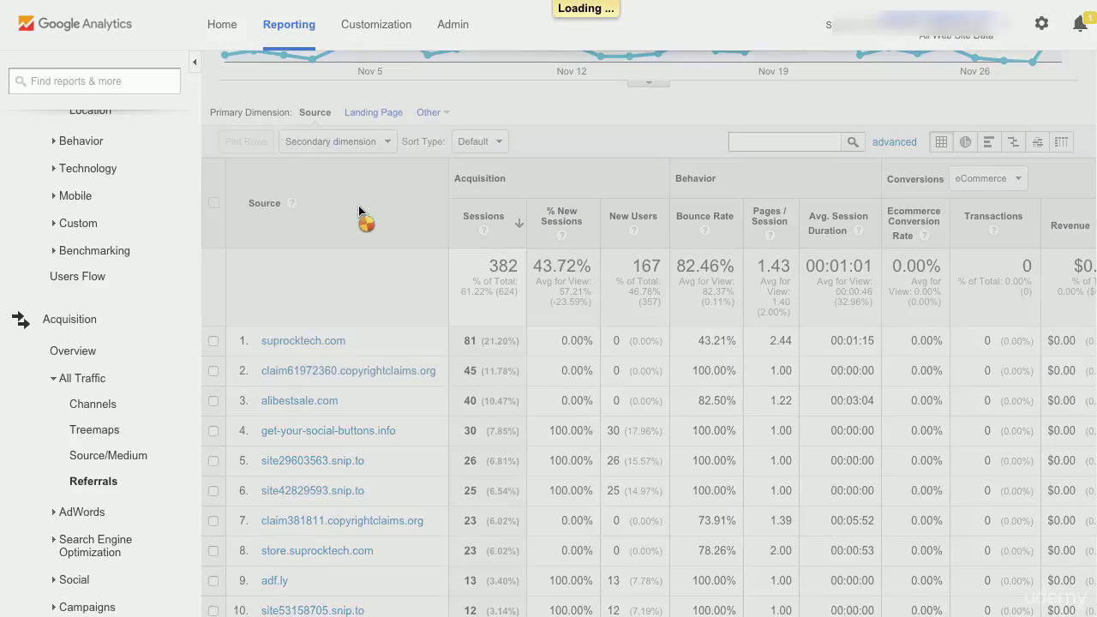
pyautogui.scroll(-3, 243, 287)
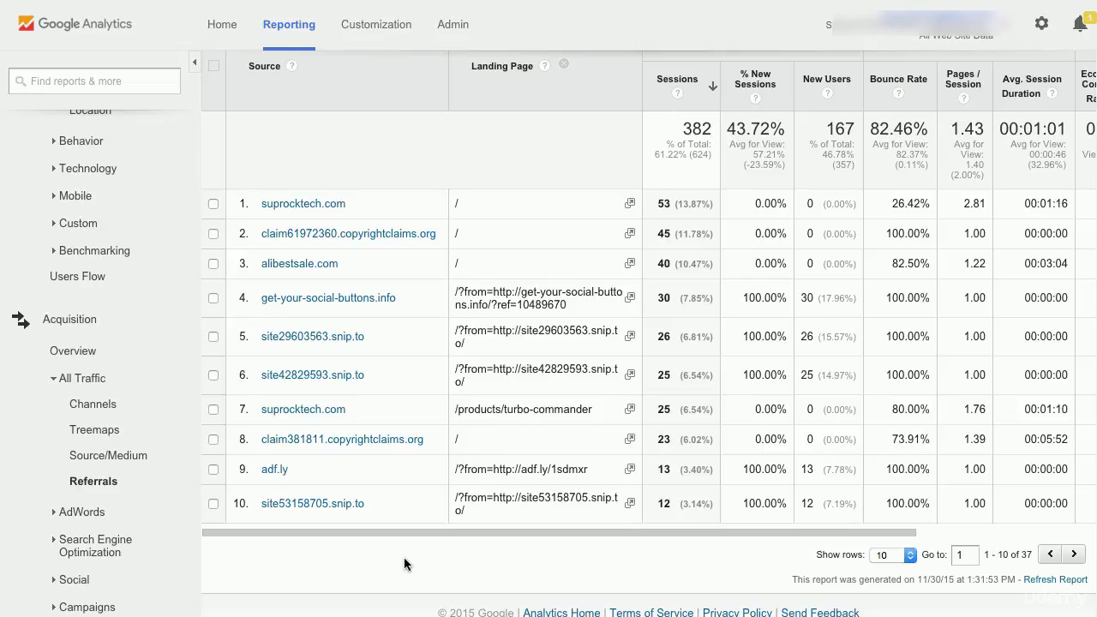
# Change the secondary dimension of the referral table to Referral Path and go to rows 11 to 20
pyautogui.scroll(2, 404, 563)
pyautogui.click(360, 168)
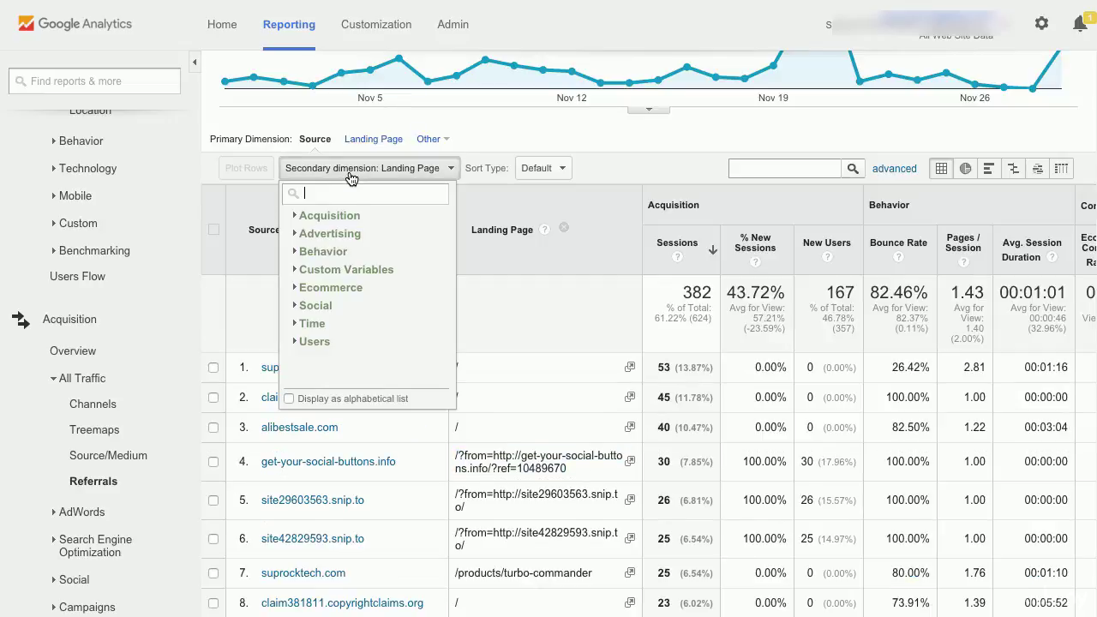
pyautogui.write('referr')
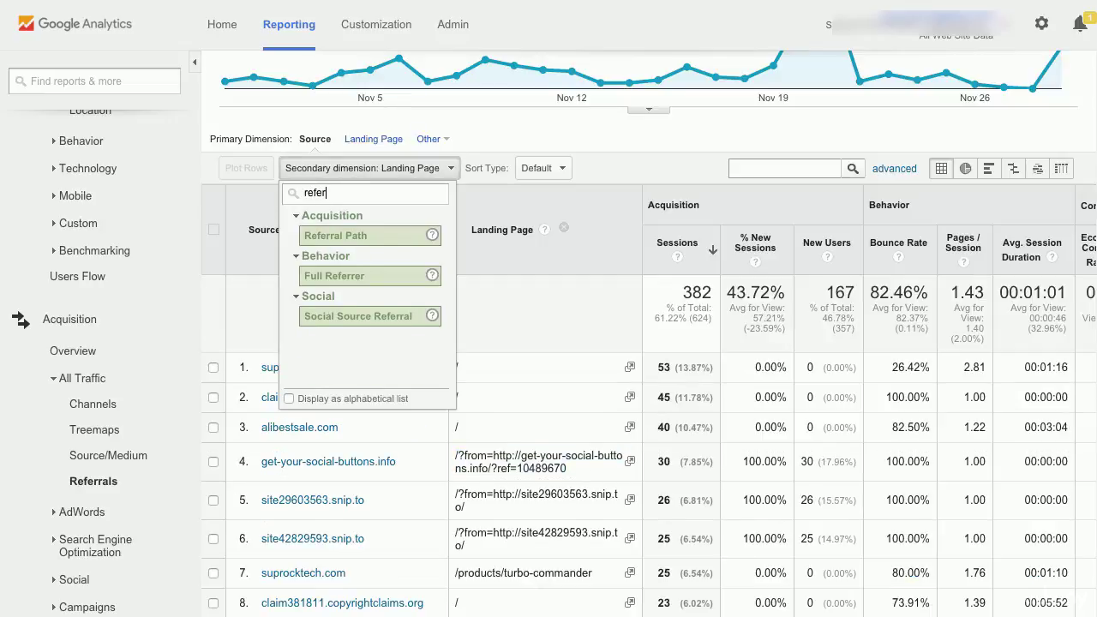
pyautogui.click(378, 237)
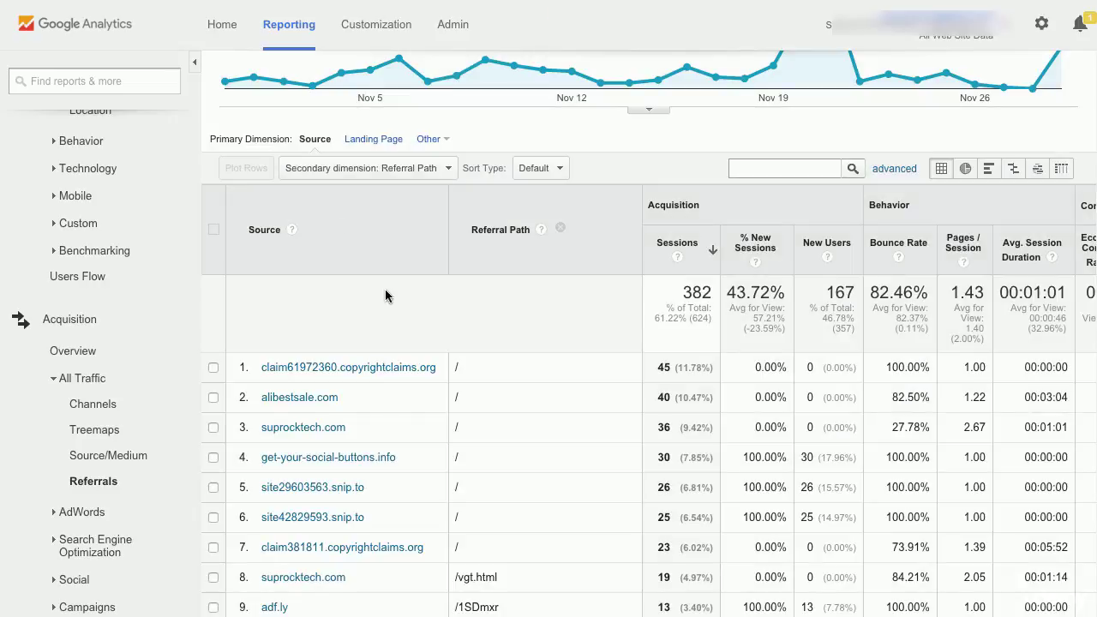
pyautogui.scroll(-2, 385, 292)
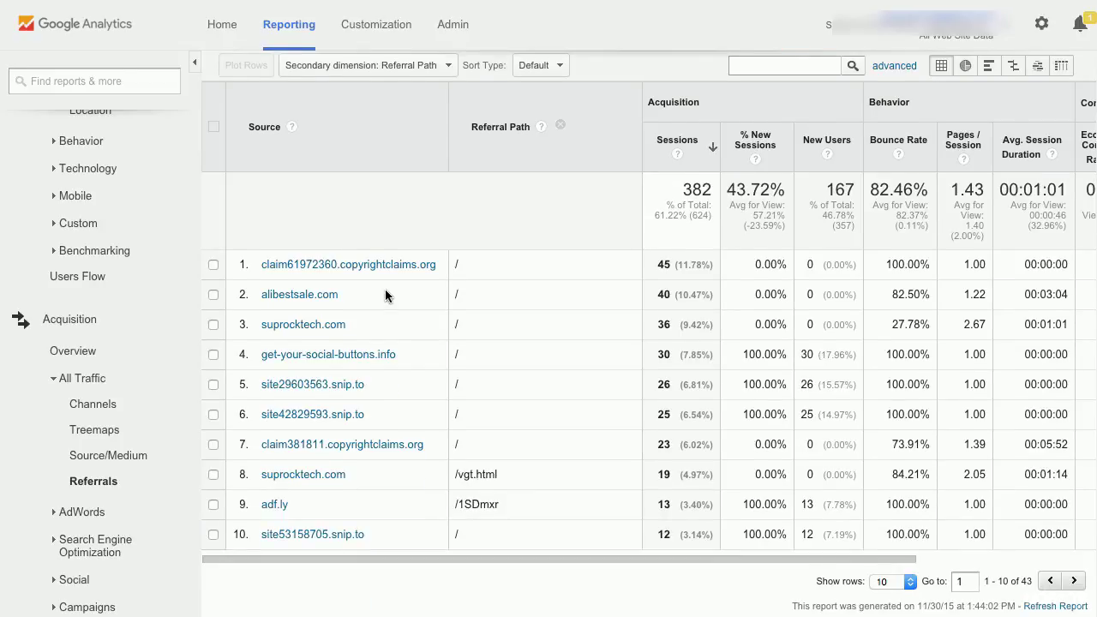
pyautogui.click(1071, 581)
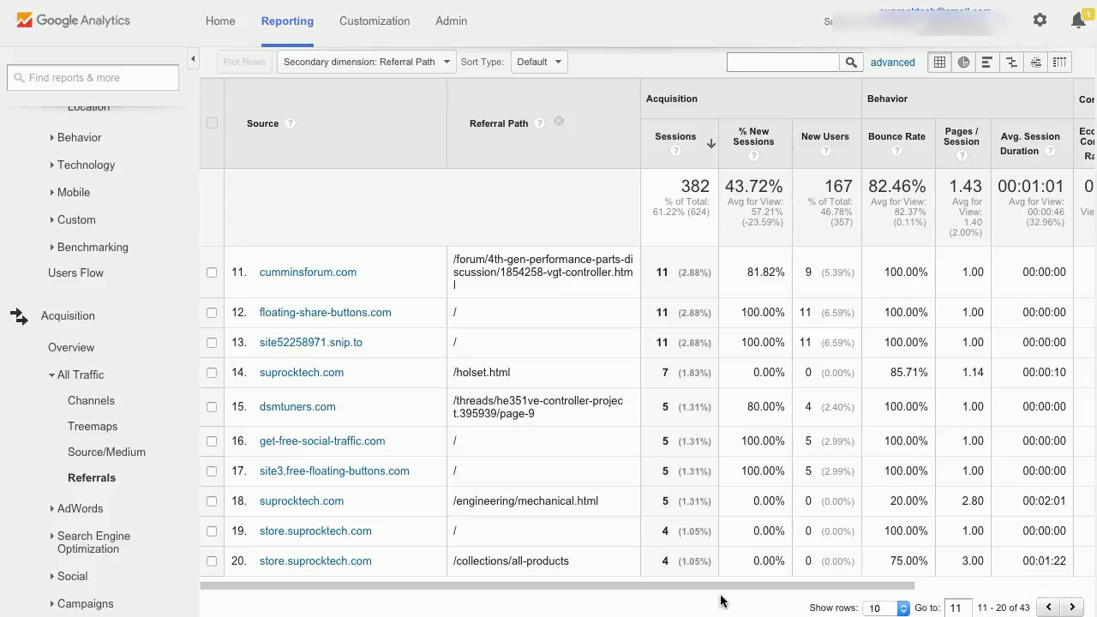
# Change the secondary dimension of the referral table to Full Referrer
pyautogui.click(360, 63)
pyautogui.write('full')
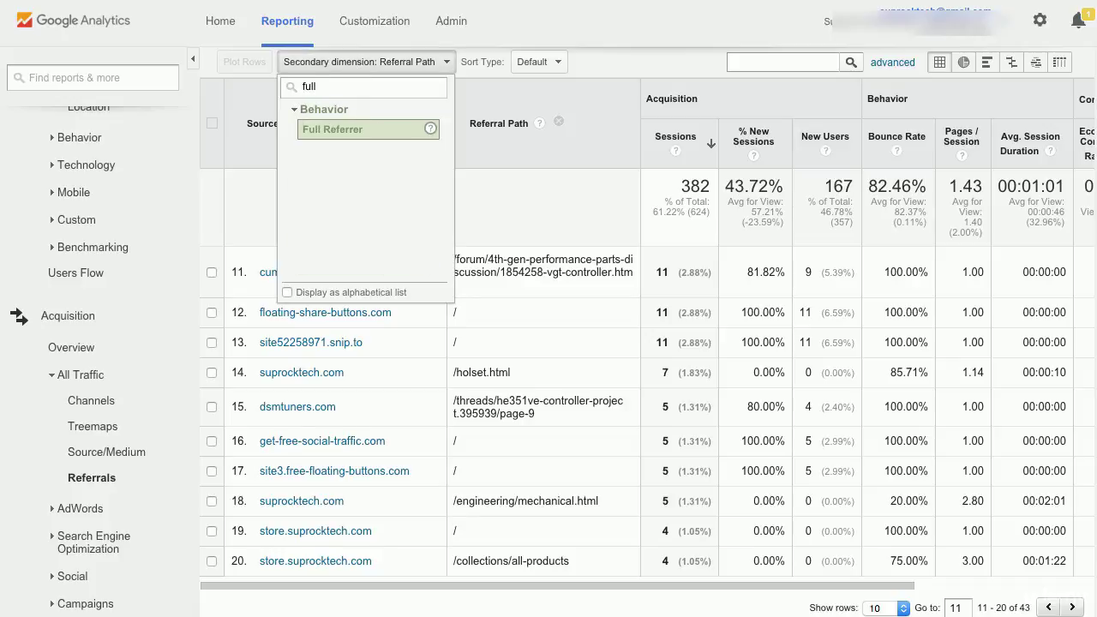
pyautogui.click(363, 128)
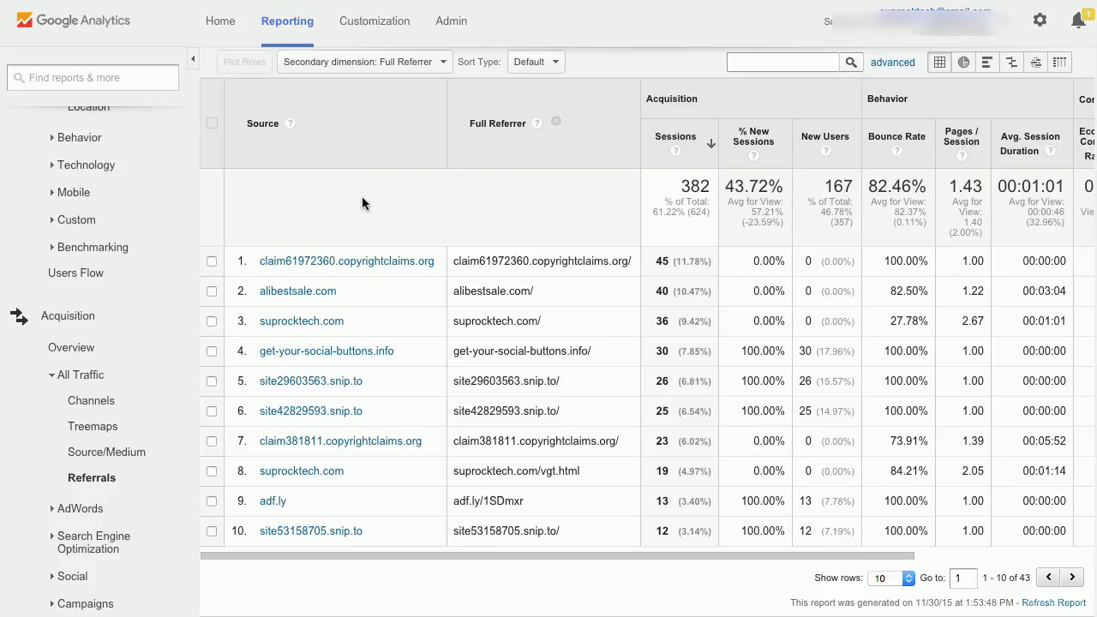
# Go to rows 11 to 20 and select the full referrer address of the cumminsforum.com entry
pyautogui.click(1071, 576)
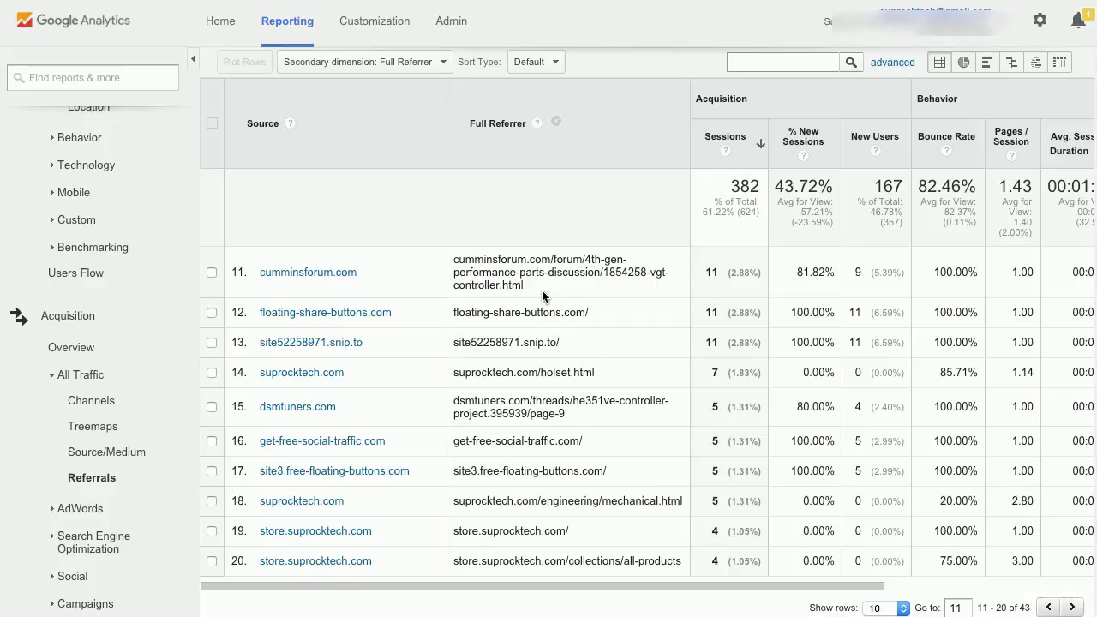
pyautogui.moveTo(542, 295); pyautogui.dragTo(449, 259)
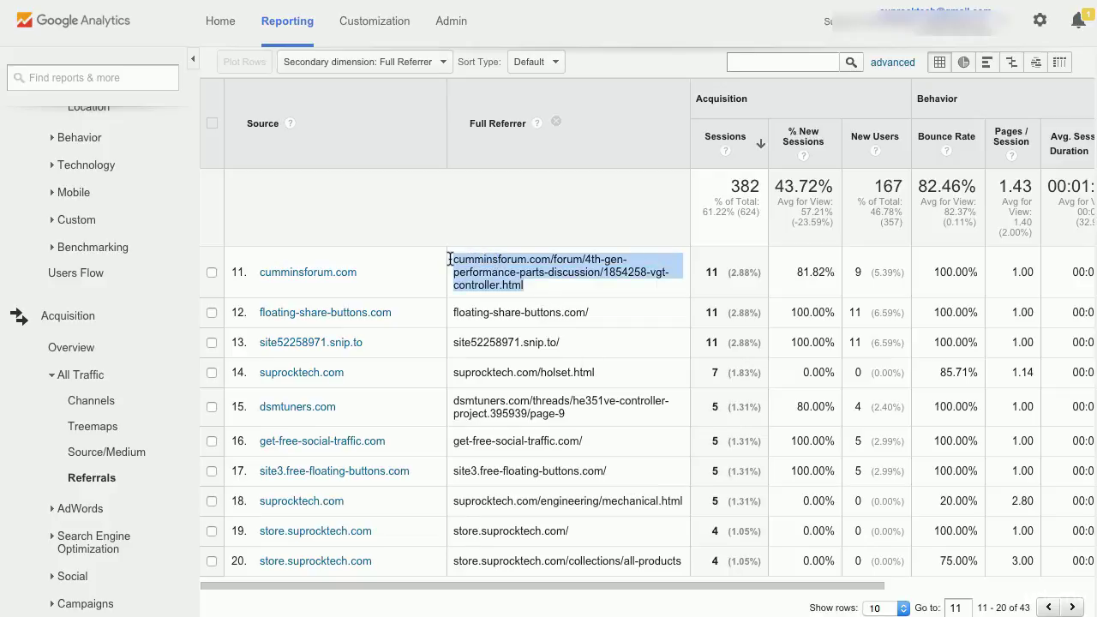